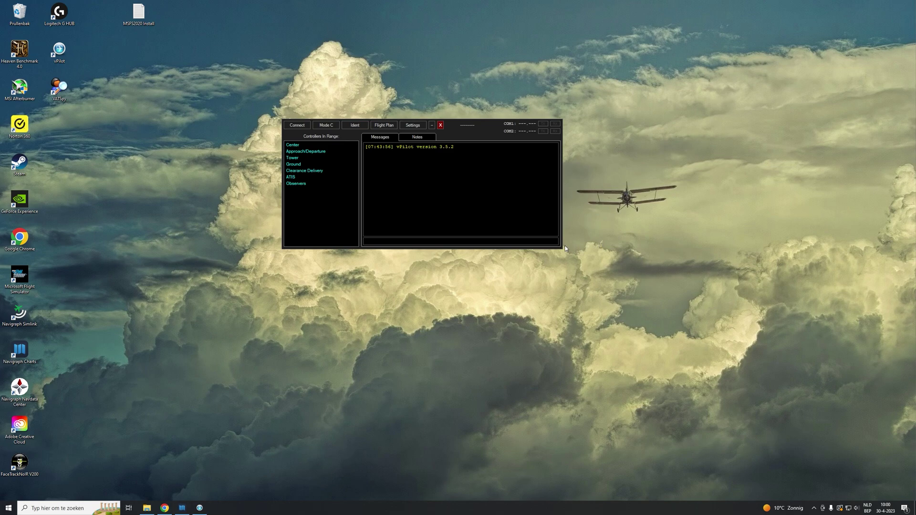
# Step: Open the vPilot settings and review the network fields for VATSIM ID, password, full name and home airport
pyautogui.click(413, 125)
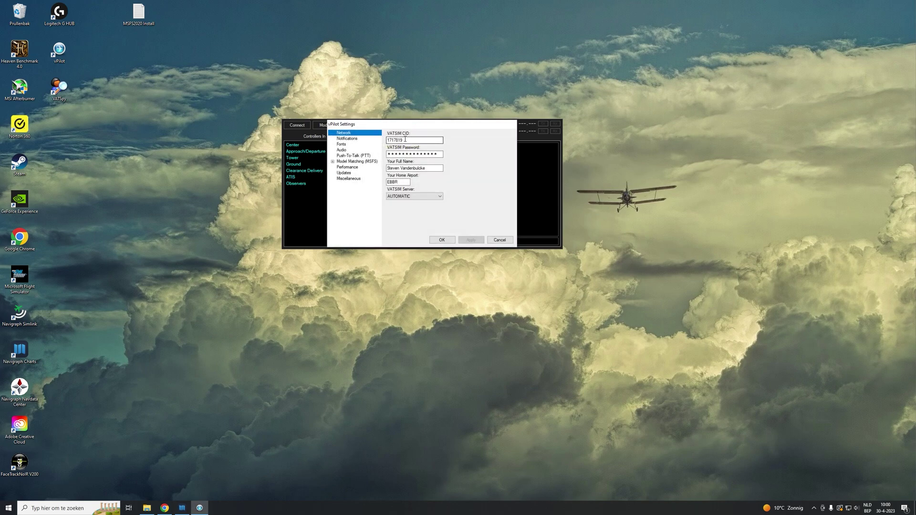
pyautogui.click(420, 153)
pyautogui.click(426, 168)
pyautogui.click(402, 181)
pyautogui.doubleClick(401, 182)
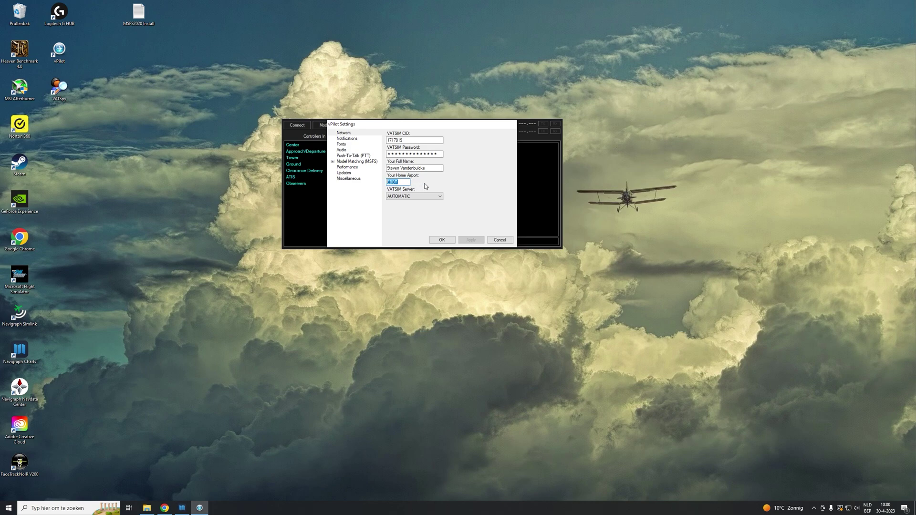
pyautogui.click(402, 182)
# Step: Check the push-to-talk assignment in the vPilot settings and accept the settings
pyautogui.click(296, 163)
pyautogui.click(355, 157)
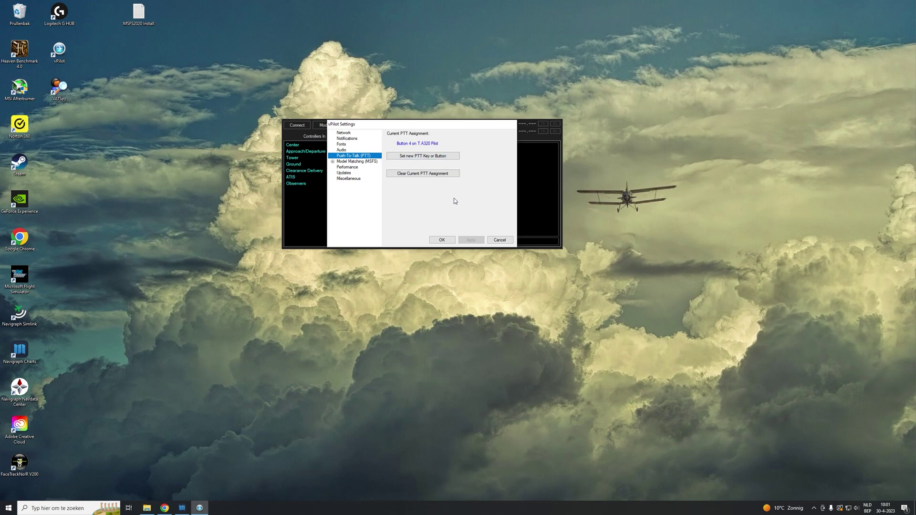
pyautogui.click(447, 239)
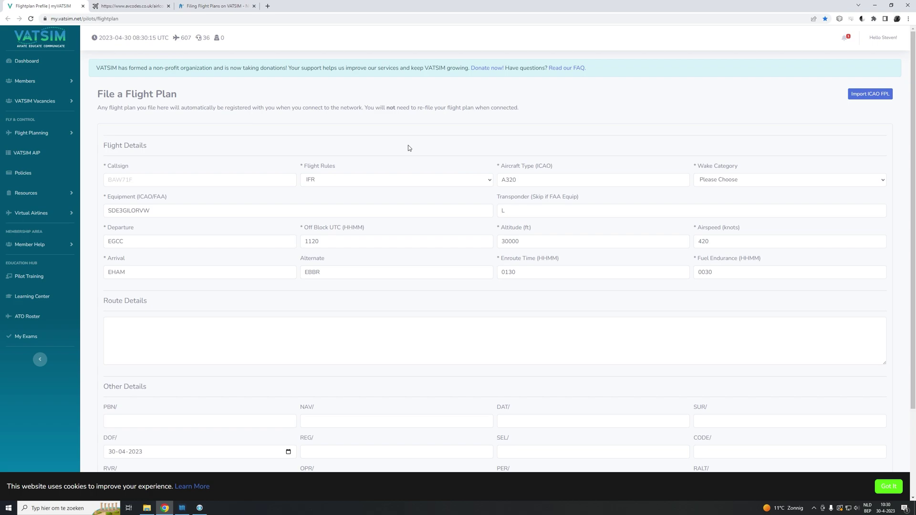
# Step: Keep the flight rules at IFR and set the wake category to Light (MTOW <= 7,000 kg) for the A320
pyautogui.click(112, 180)
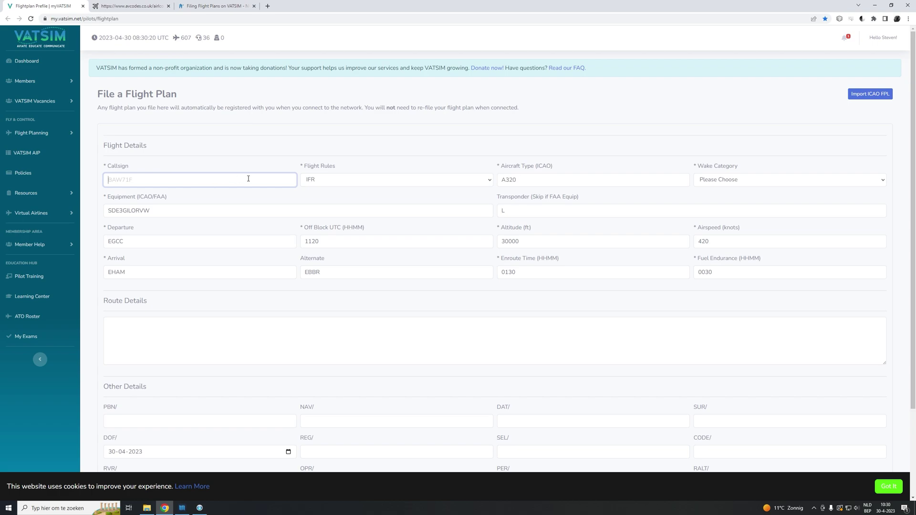
pyautogui.click(327, 182)
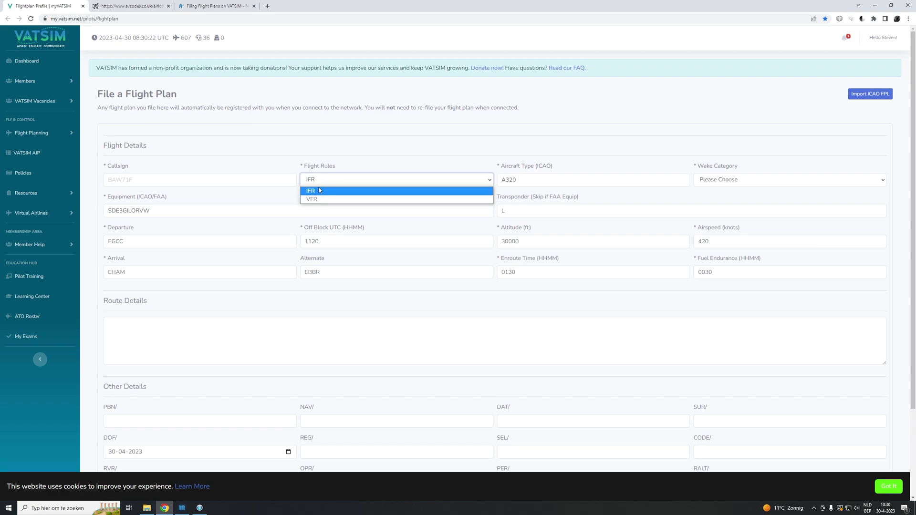
pyautogui.click(321, 185)
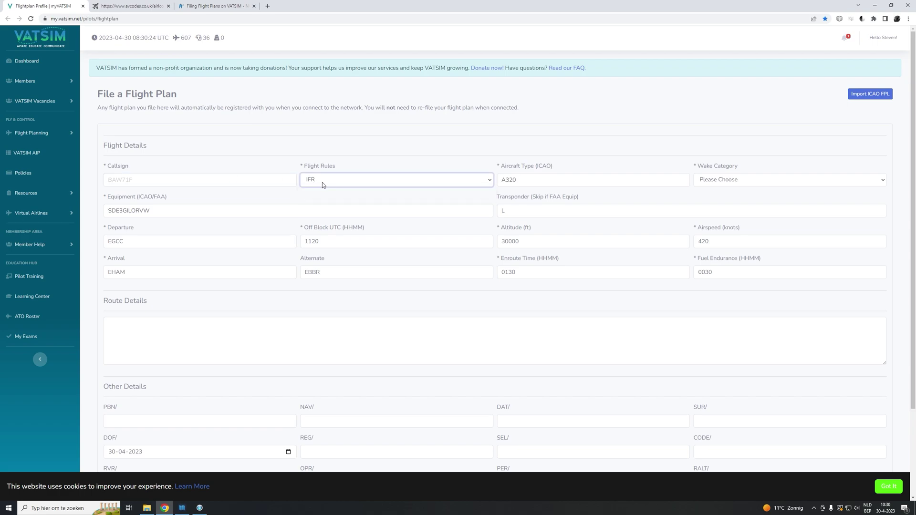
pyautogui.click(523, 180)
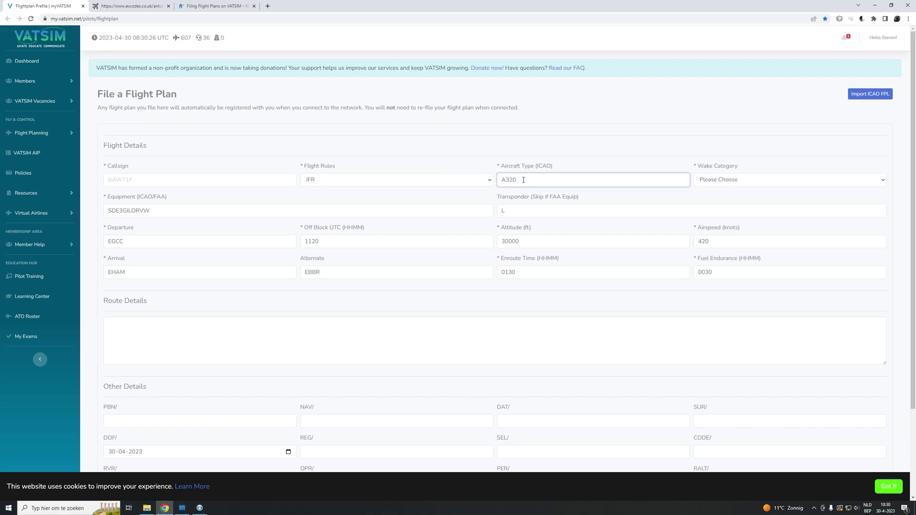
pyautogui.click(747, 183)
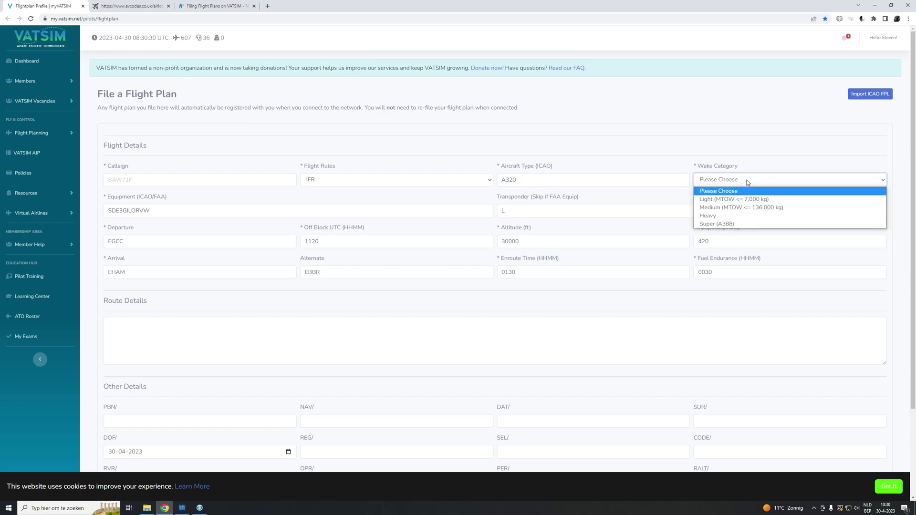
pyautogui.click(723, 201)
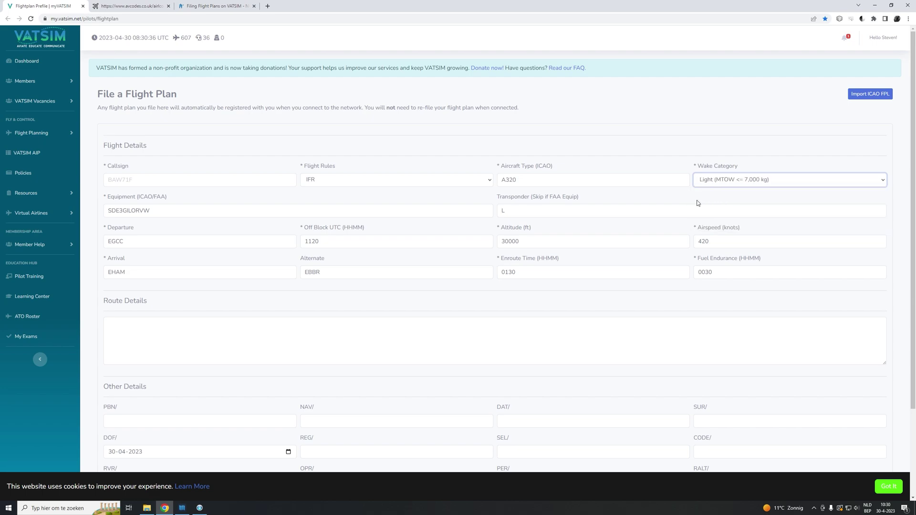
# Step: Review the equipment, transponder and departure fields of the flight plan
pyautogui.click(161, 210)
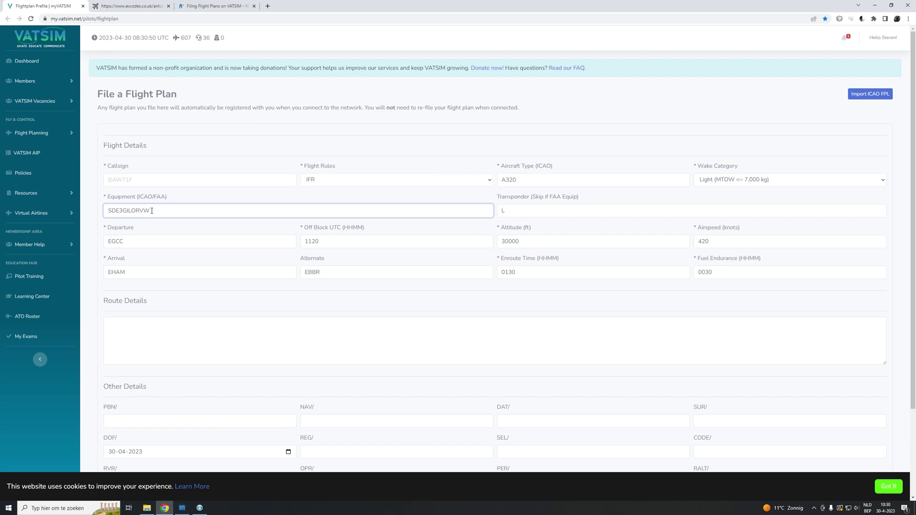
pyautogui.click(514, 211)
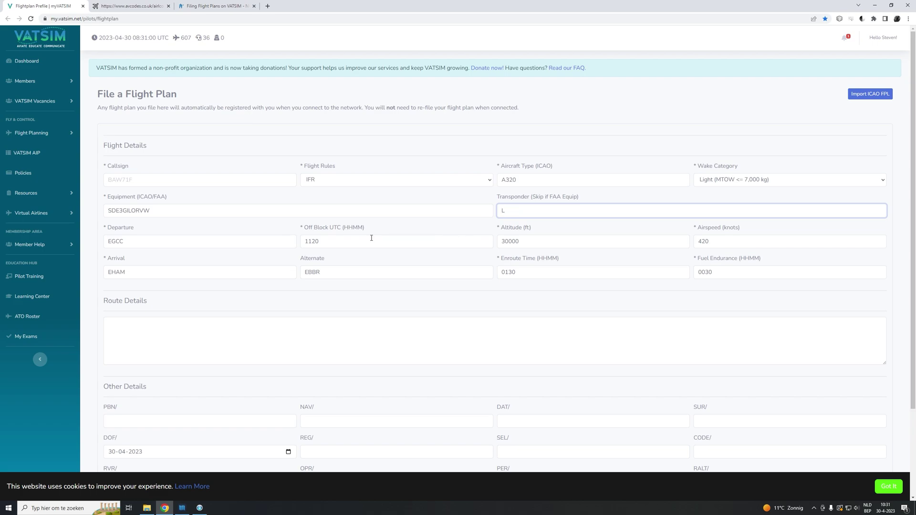
pyautogui.click(142, 243)
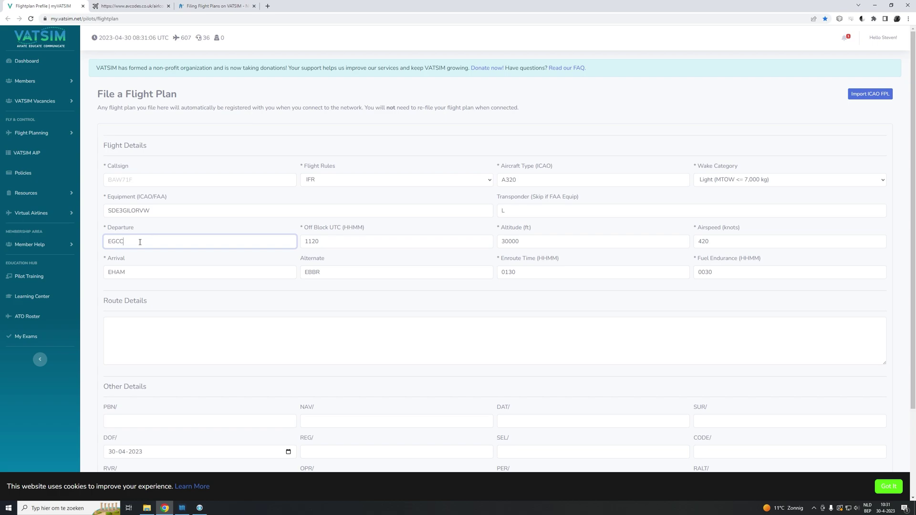
# Step: Switch to Navigraph Charts to view the departure airport on the route map, and return to the flight plan form
pyautogui.hotkey('alt', 'Tab')
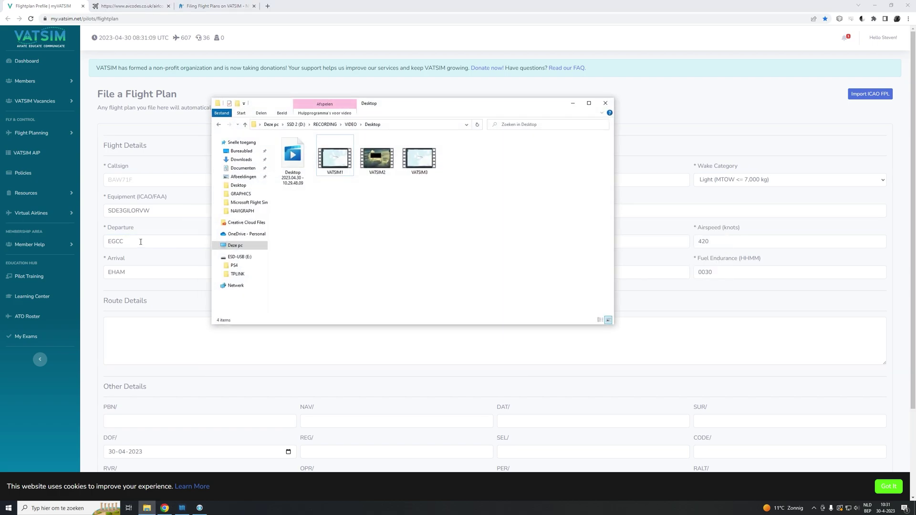
pyautogui.hotkey('alt', 'Tab')
pyautogui.hotkey('alt', 'Tab')
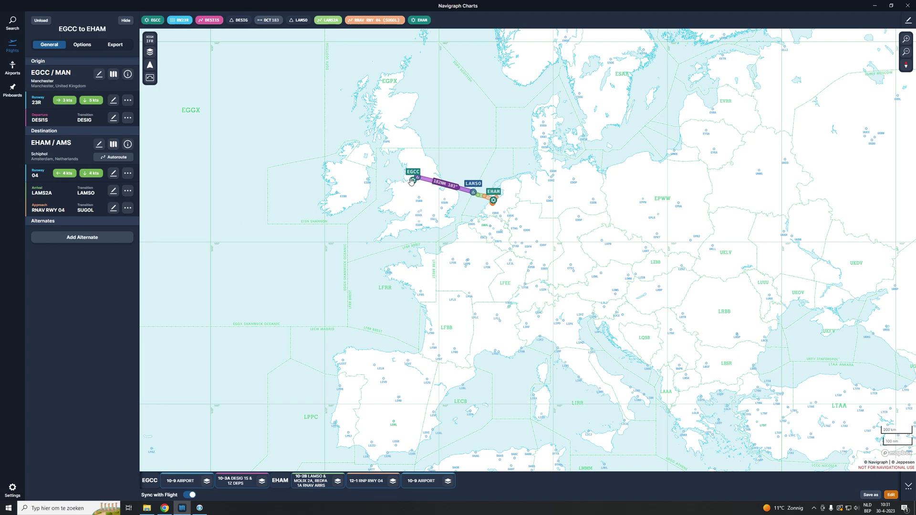
pyautogui.hotkey('alt', 'Tab')
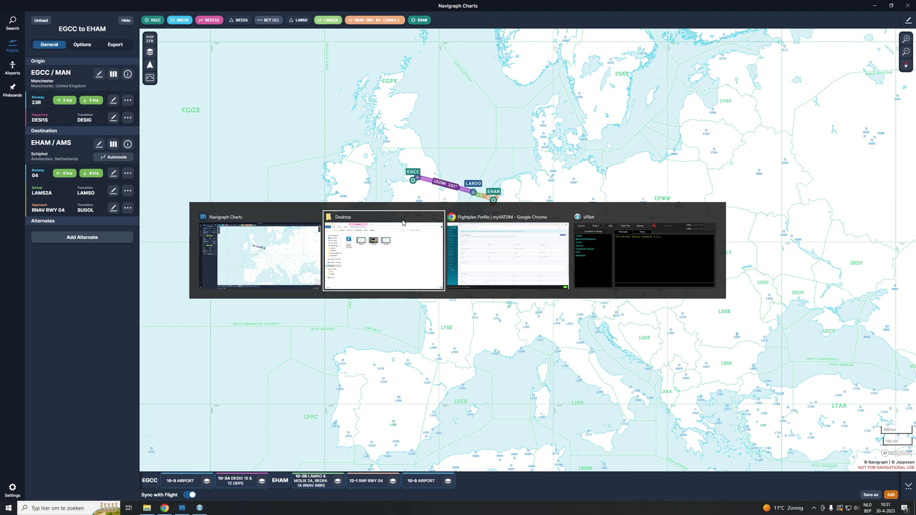
pyautogui.hotkey('alt', 'Tab')
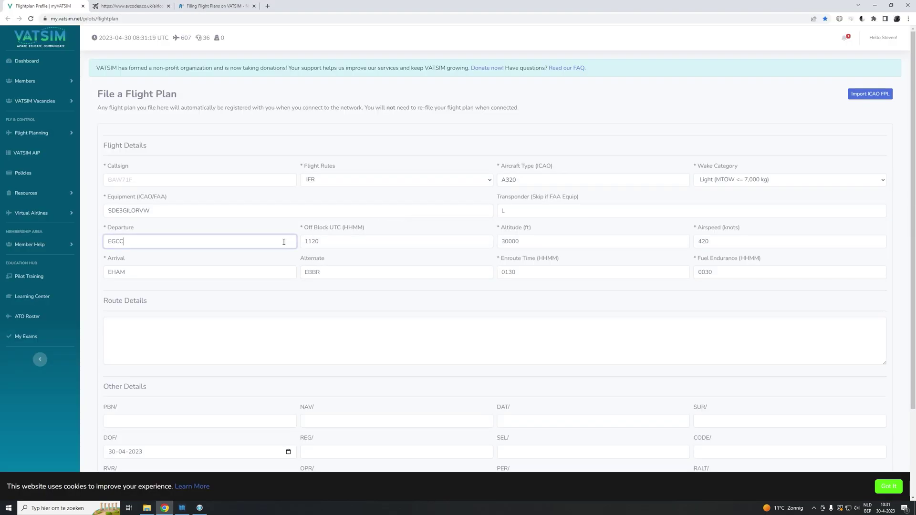
# Step: Review the arrival, off-block time, altitude, airspeed, alternate, enroute time and fuel endurance fields of the flight plan
pyautogui.click(127, 272)
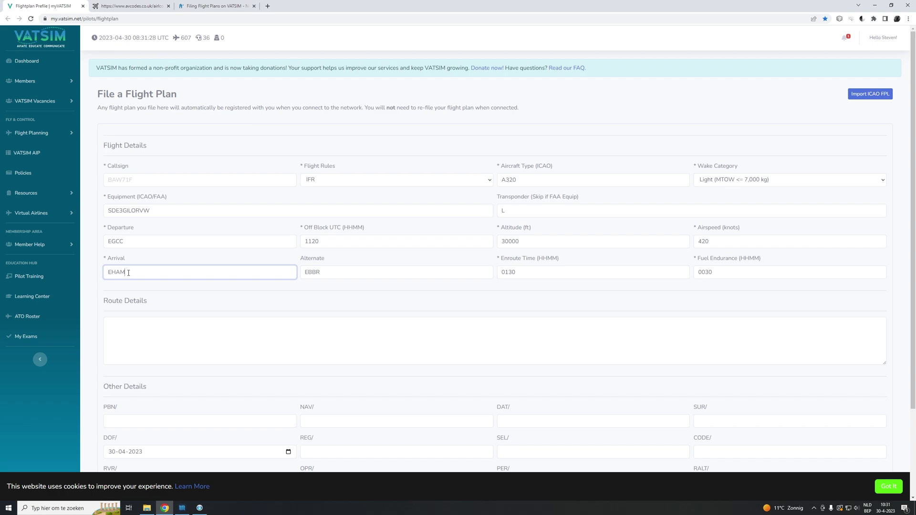
pyautogui.click(322, 241)
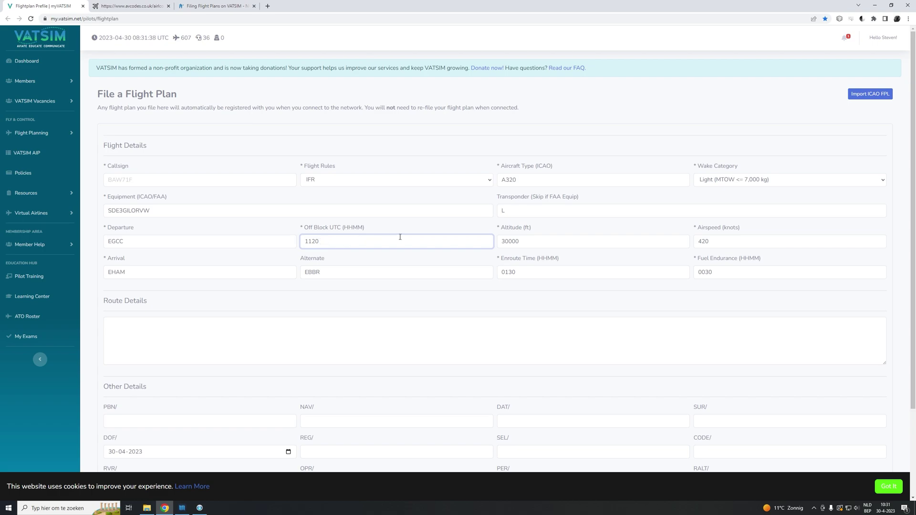
pyautogui.click(520, 241)
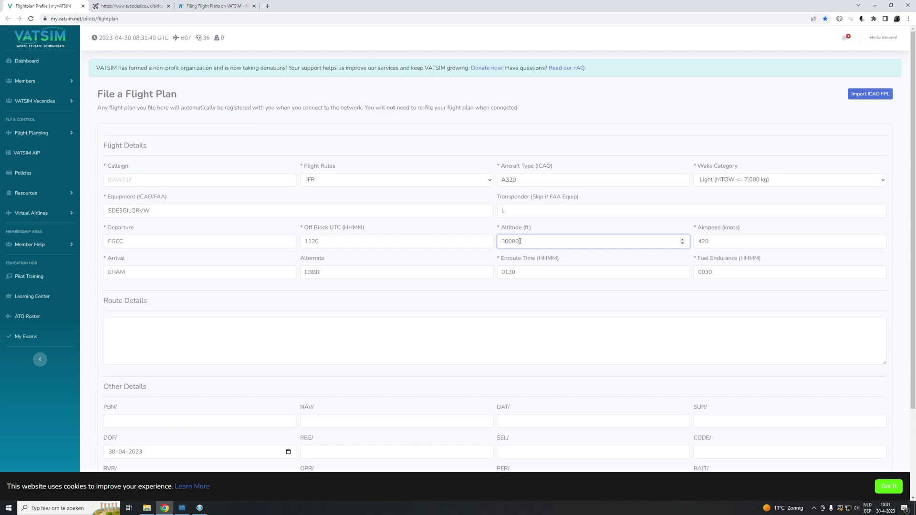
pyautogui.click(711, 241)
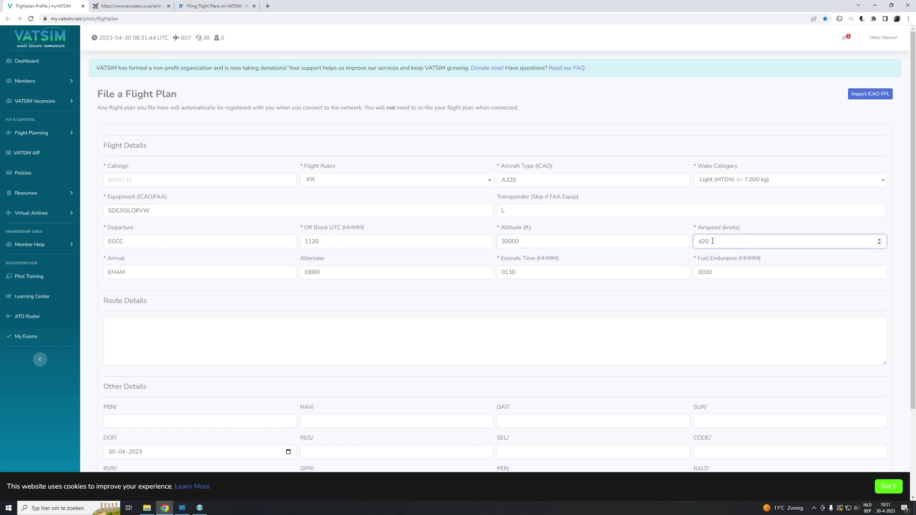
pyautogui.click(320, 272)
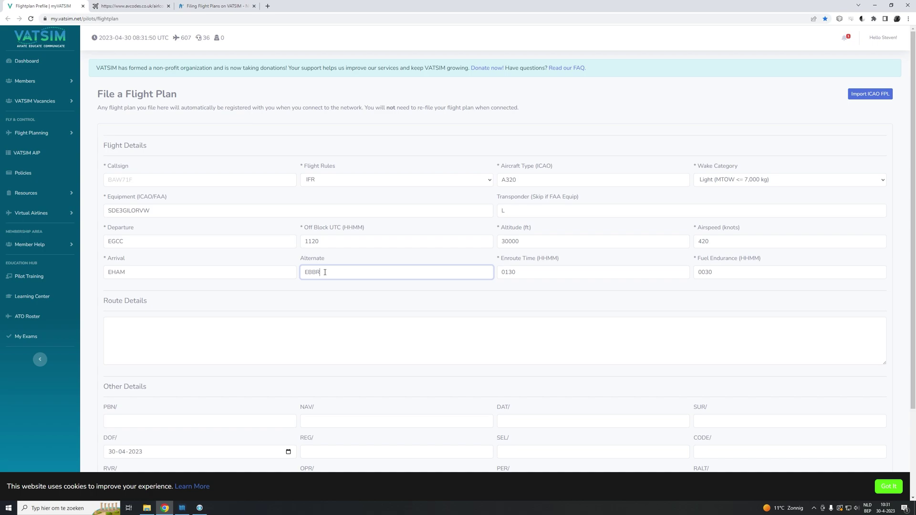
pyautogui.click(521, 270)
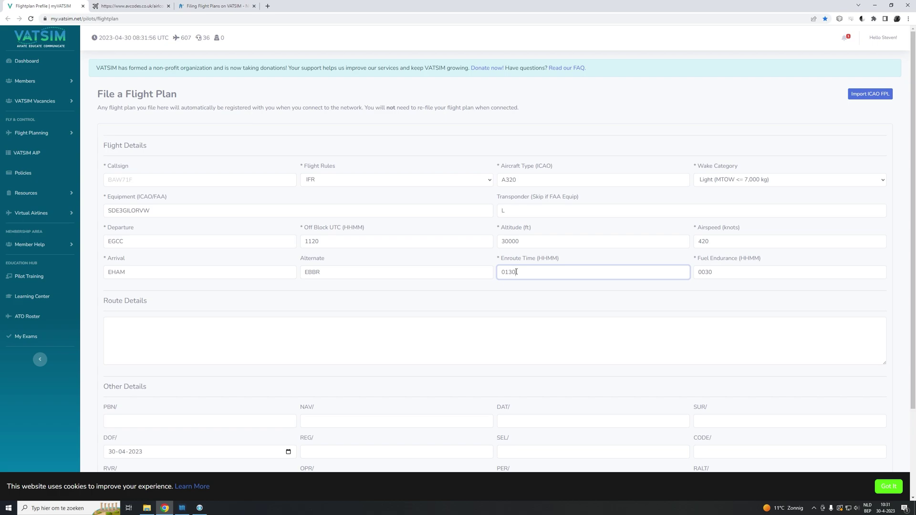
pyautogui.click(712, 273)
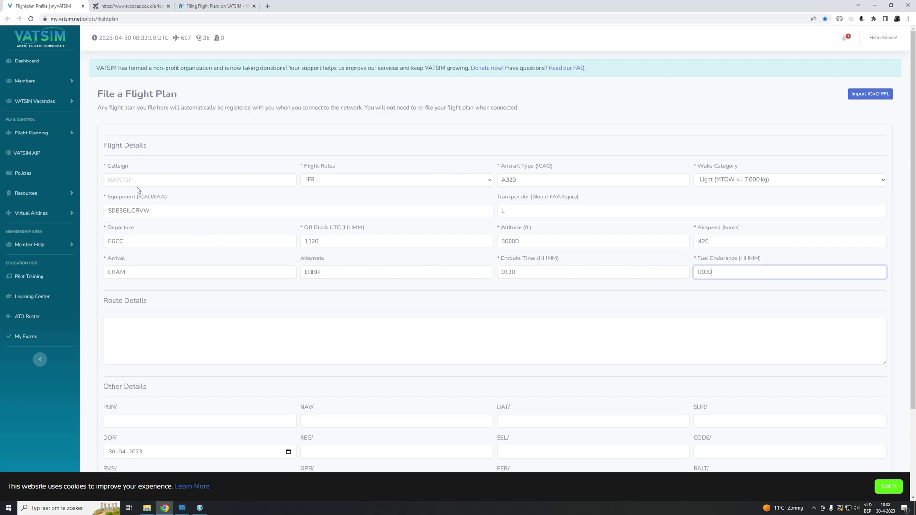
# Step: Search the Avcodes airline database for the company name Brussels Airlines to prepare the flight plan's callsign
pyautogui.click(126, 179)
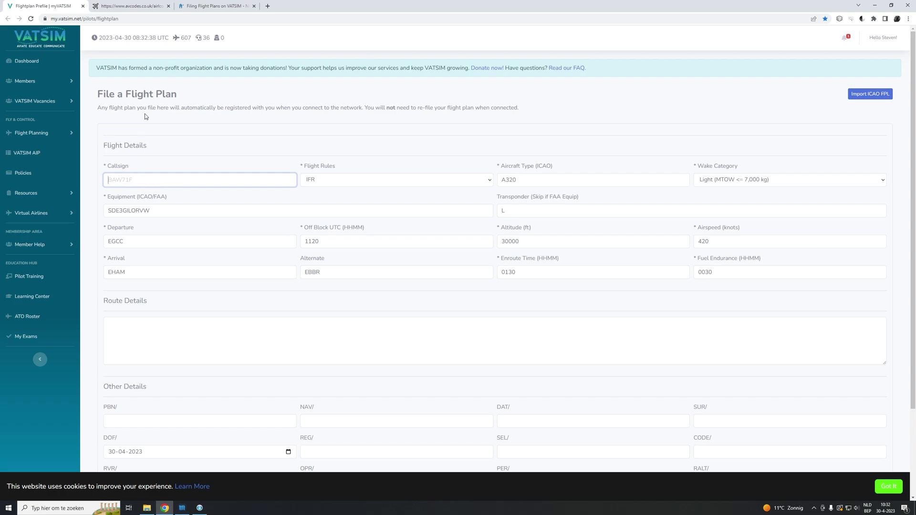
pyautogui.click(131, 6)
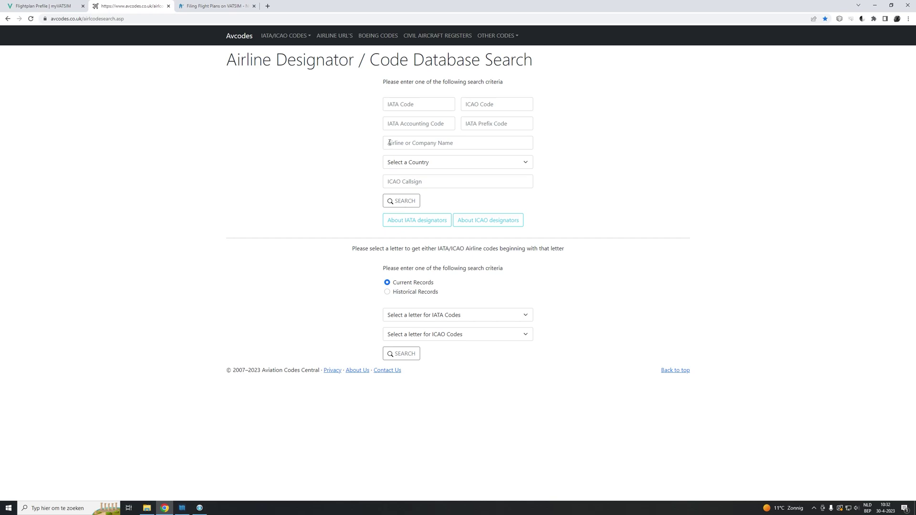
pyautogui.click(406, 143)
pyautogui.write('B')
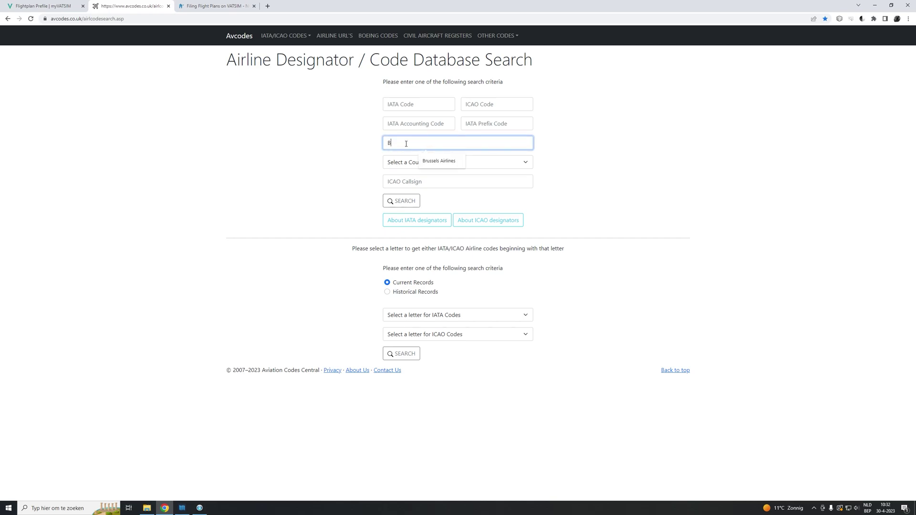
pyautogui.write('russels Airlines')
pyautogui.click(399, 200)
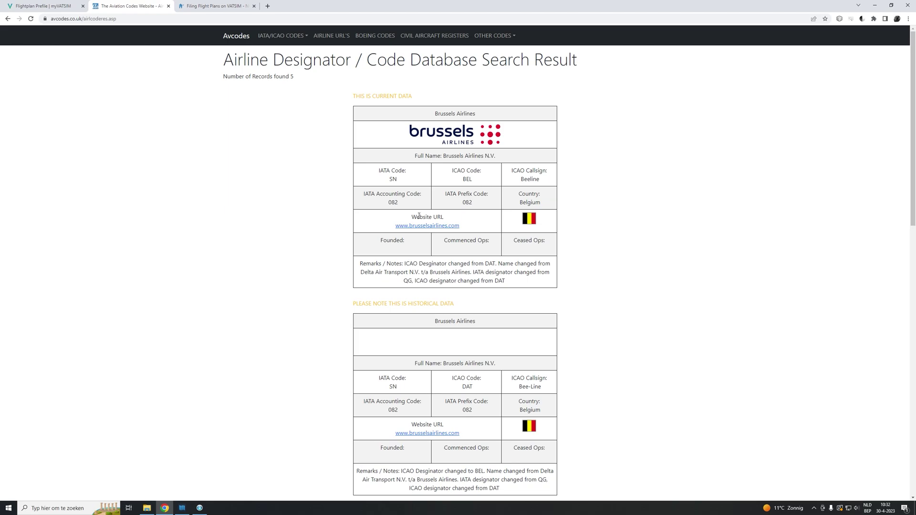
# Step: Look up the airline's current ICAO code in the search results and enter BEL754 as the flight plan's callsign
pyautogui.scroll(-2, 443, 257)
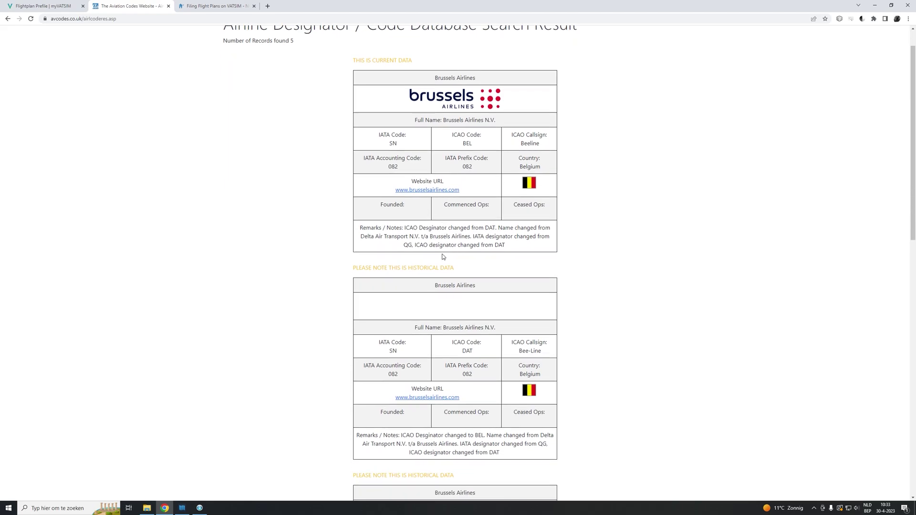
pyautogui.scroll(-3, 443, 257)
pyautogui.scroll(2, 443, 258)
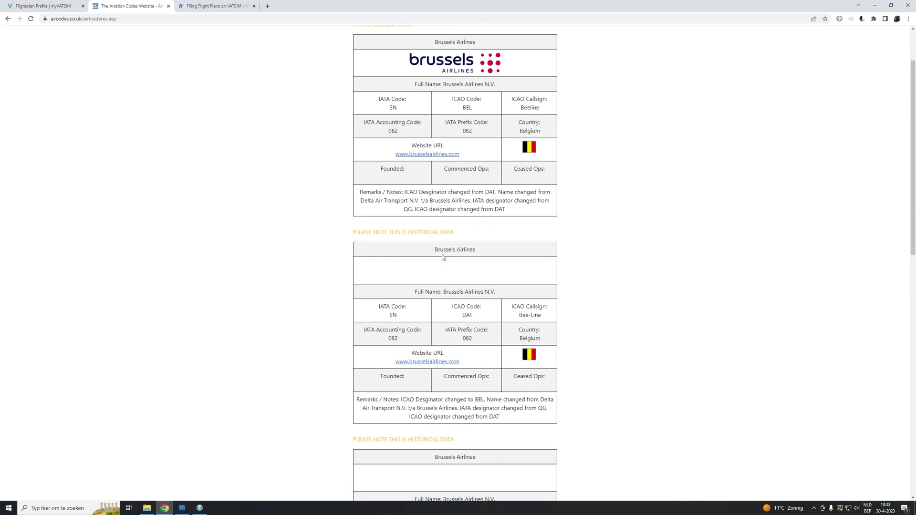
pyautogui.scroll(5, 443, 258)
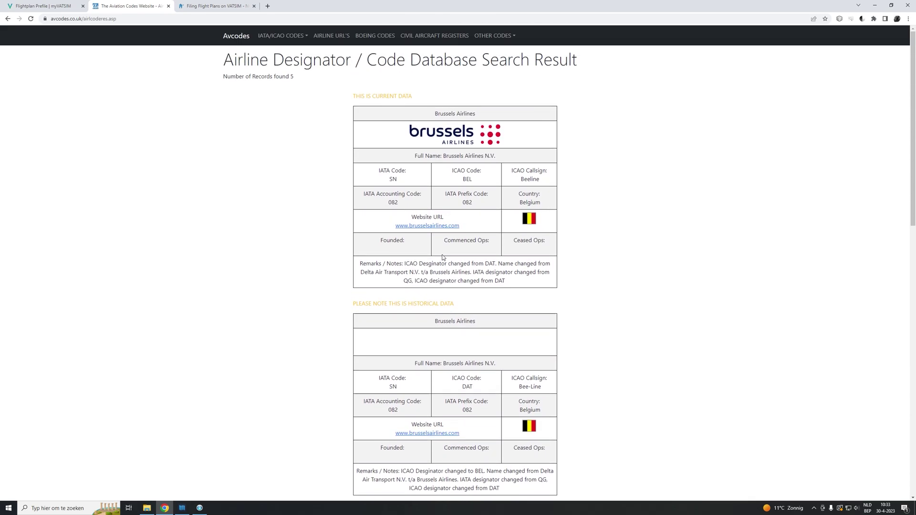
pyautogui.moveTo(462, 179); pyautogui.dragTo(475, 180)
pyautogui.click(60, 6)
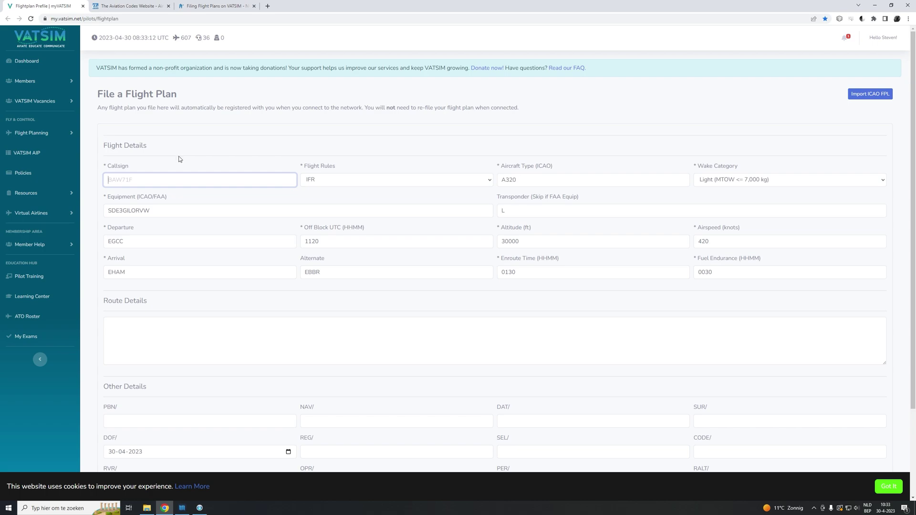
pyautogui.write('BEL754')
# Step: Check the DESI1S departure and the LAMS2A arrival of the EGCC to EHAM flight in Navigraph Charts for the route details
pyautogui.click(278, 330)
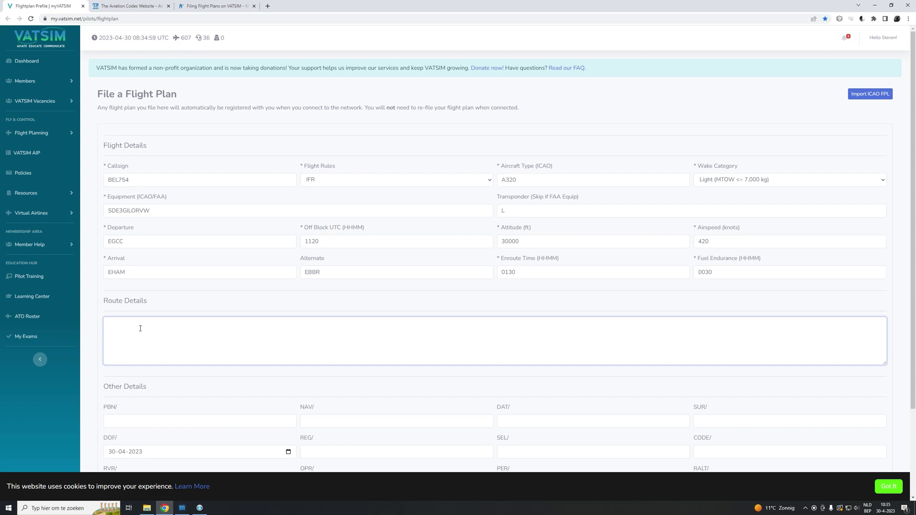
pyautogui.hotkey('alt', 'Tab')
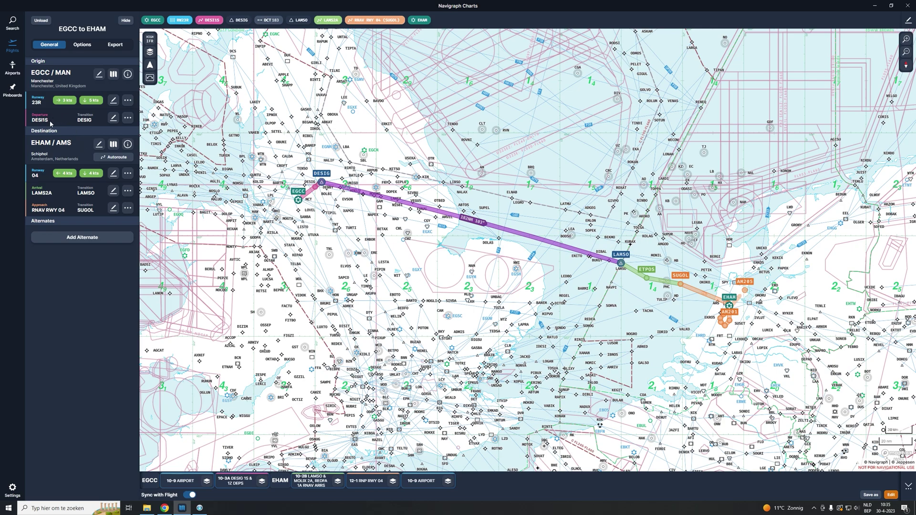
pyautogui.moveTo(48, 123); pyautogui.dragTo(33, 120)
pyautogui.click(60, 124)
pyautogui.doubleClick(53, 195)
# Step: Copy the route from Navigraph Charts' export options and paste it into the VATSIM flight plan's route details
pyautogui.click(115, 45)
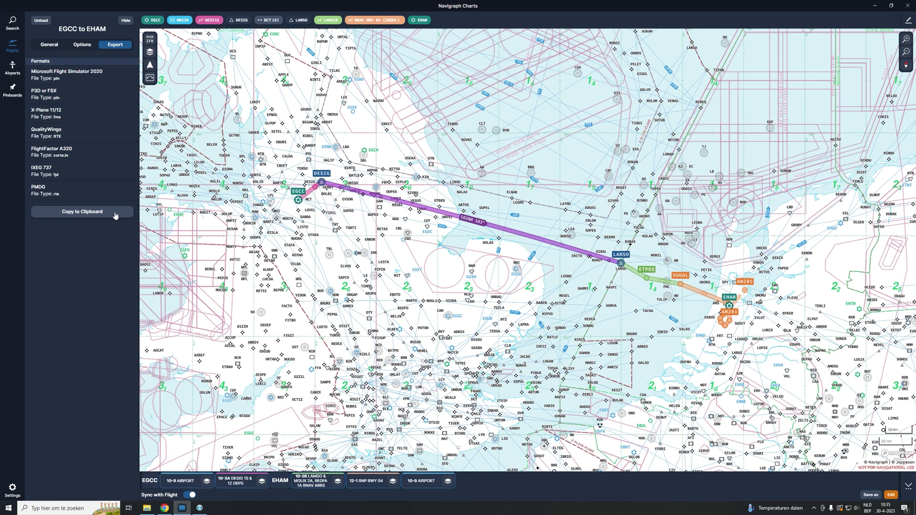
pyautogui.hotkey('alt', 'Tab')
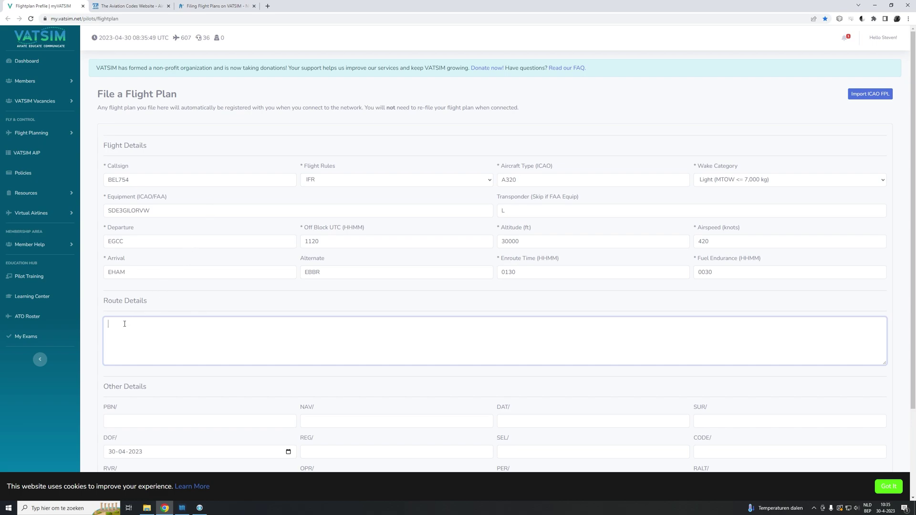
pyautogui.write('EGCC/23R DESI1S DESIG DCT LAMSO LAMS2A EHAM/SUGOL.R04')
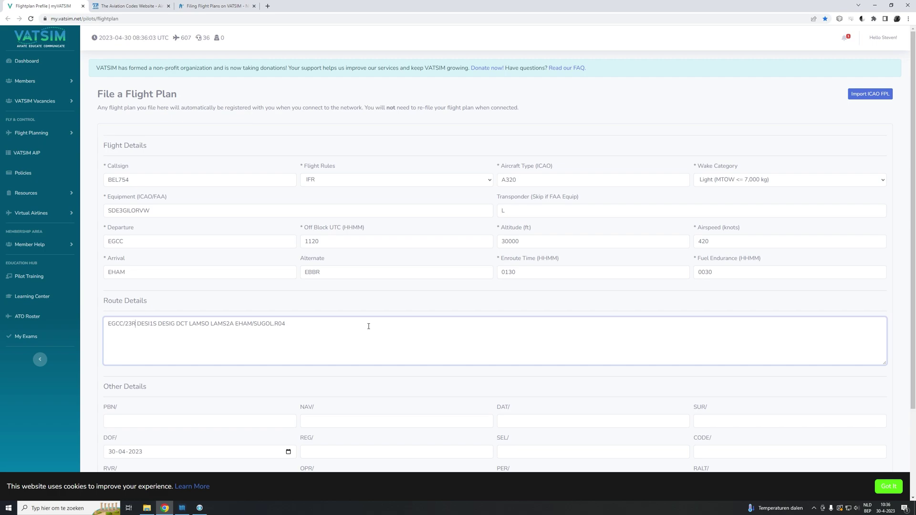
# Step: Remove the departure airport and runway EGCC/23R from the start of the route text
pyautogui.hotkey('shift', 'Left')
pyautogui.hotkey('shift', 'Left')
pyautogui.hotkey('shift', 'Left')
pyautogui.hotkey('shift', 'Left')
pyautogui.hotkey('shift', 'Left')
pyautogui.hotkey('shift', 'Left')
pyautogui.hotkey('shift', 'Left')
pyautogui.hotkey('shift', 'Left')
pyautogui.press('Delete')
pyautogui.press('Delete')
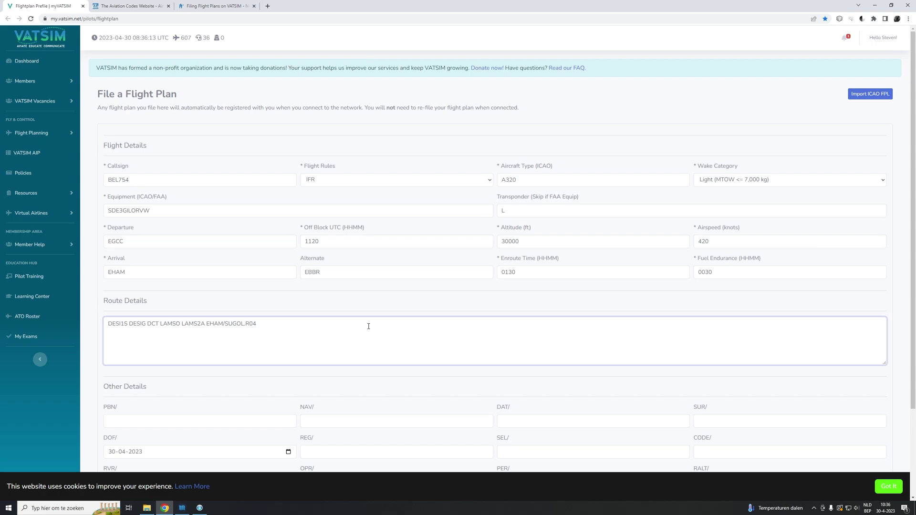
# Step: Go through the route's elements and remove EHAM/ and .R04 from around SUGOL at the route's end
pyautogui.hotkey('shift', 'Right')
pyautogui.hotkey('shift', 'Right')
pyautogui.hotkey('shift', 'Right')
pyautogui.hotkey('shift', 'Right')
pyautogui.hotkey('shift', 'Right')
pyautogui.hotkey('shift', 'Right')
pyautogui.press('Right')
pyautogui.hotkey('shift', 'Right')
pyautogui.hotkey('shift', 'Right')
pyautogui.hotkey('shift', 'Right')
pyautogui.hotkey('shift', 'Right')
pyautogui.hotkey('shift', 'Right')
pyautogui.press('Right')
pyautogui.hotkey('shift', 'Right')
pyautogui.hotkey('shift', 'Right')
pyautogui.hotkey('shift', 'Right')
pyautogui.hotkey('shift', 'Right')
pyautogui.hotkey('shift', 'Right')
pyautogui.press('BackSpace')
pyautogui.hotkey('shift', 'Right')
pyautogui.hotkey('shift', 'Right')
pyautogui.hotkey('shift', 'Right')
pyautogui.hotkey('shift', 'Right')
pyautogui.press('BackSpace')
# Step: Check the closing SUGOL waypoint in the route text and file the flight plan
pyautogui.hotkey('shift', 'Left')
pyautogui.hotkey('shift', 'Left')
pyautogui.hotkey('shift', 'Left')
pyautogui.hotkey('shift', 'Left')
pyautogui.hotkey('shift', 'Left')
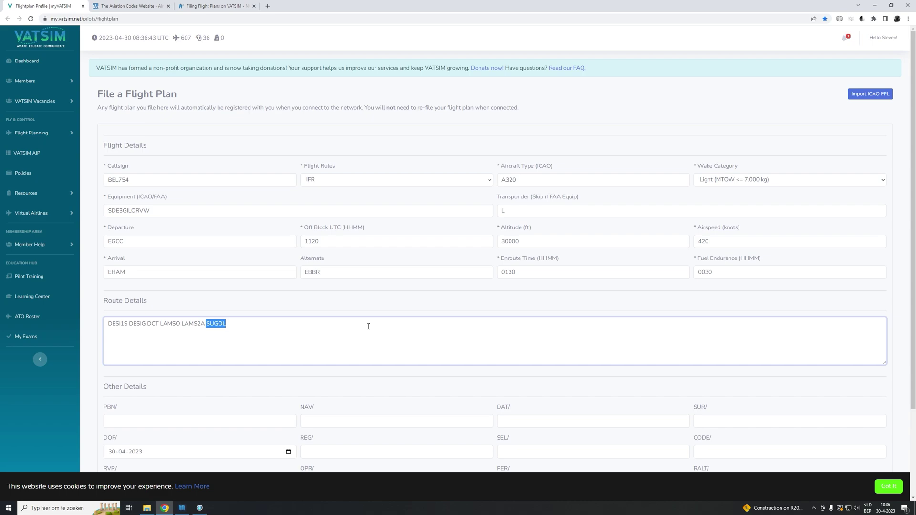
pyautogui.press('Right')
pyautogui.scroll(-3, 253, 324)
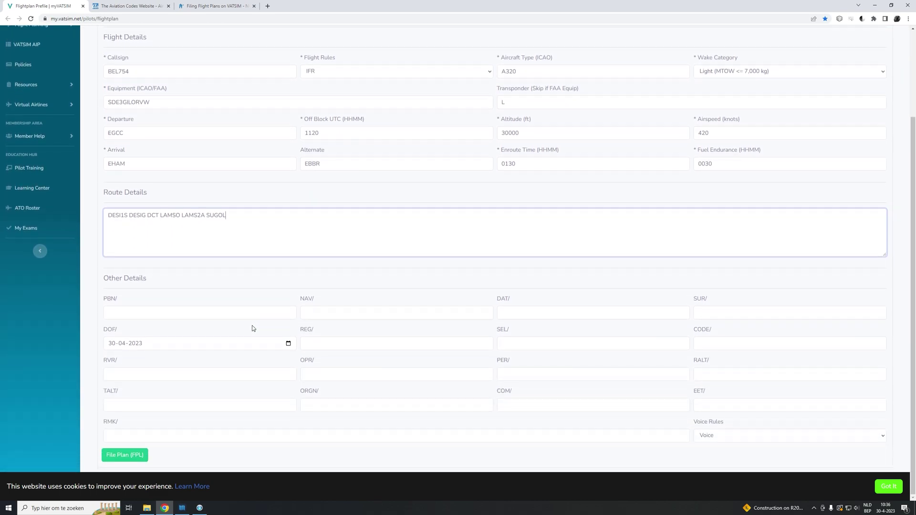
pyautogui.click(124, 456)
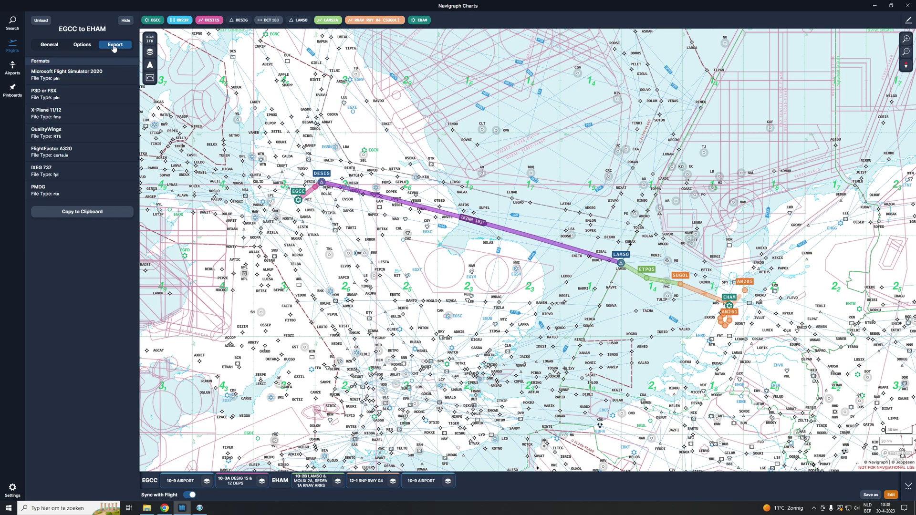
# Step: Export the route from Navigraph Charts for Microsoft Flight Simulator 2020 as EGCCEHAM in the NAVIGRAPH folder on drive D
pyautogui.click(62, 77)
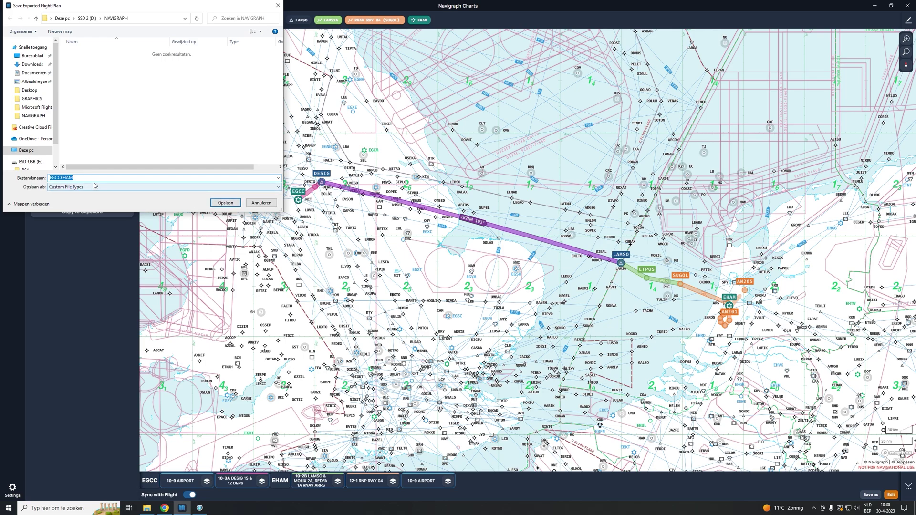
pyautogui.click(75, 178)
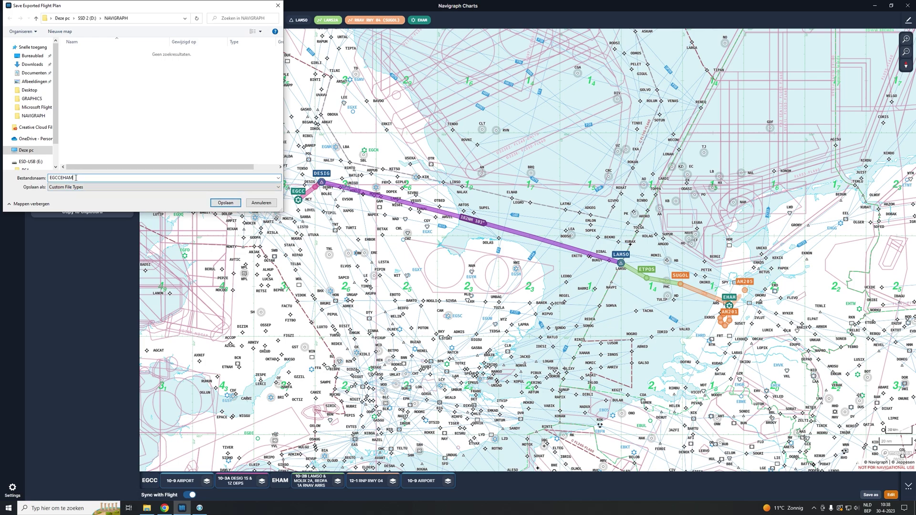
pyautogui.moveTo(75, 178); pyautogui.dragTo(48, 177)
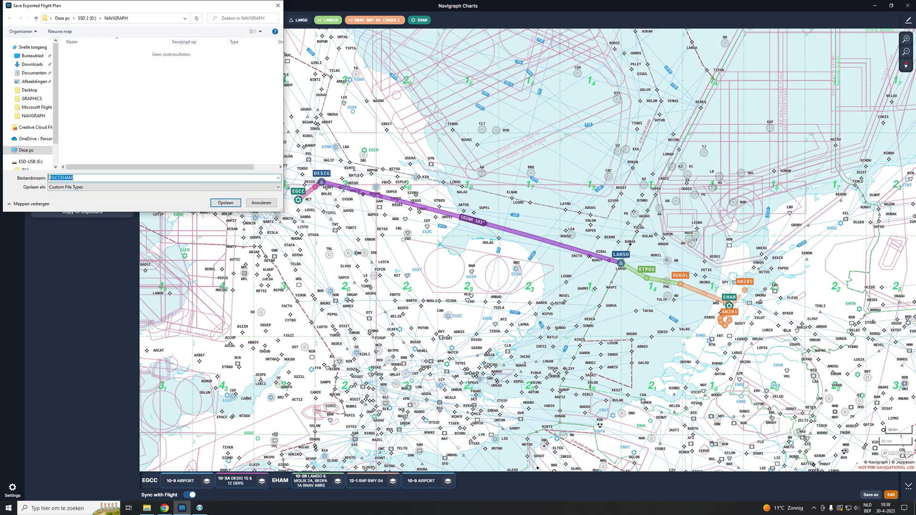
pyautogui.click(75, 177)
pyautogui.click(225, 203)
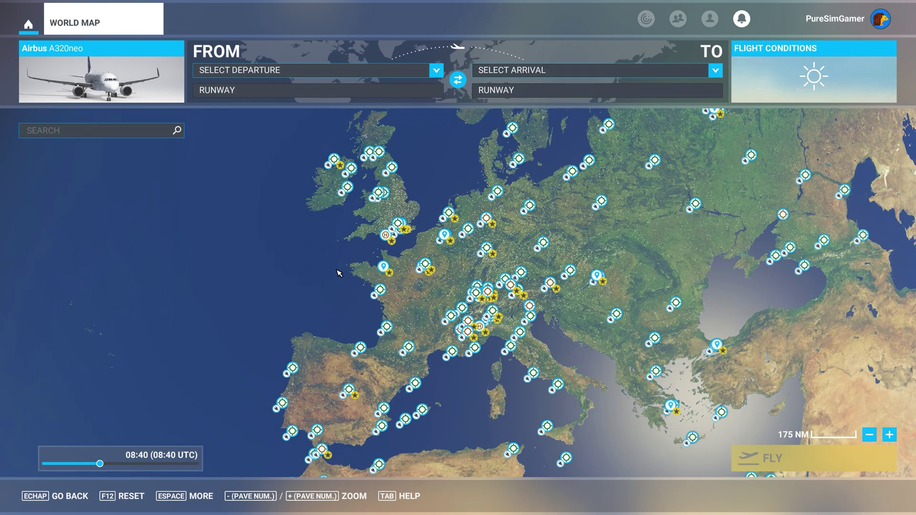
# Step: Load EGCCEHAM.pln from the NAVIGRAPH folder on drive D into Microsoft Flight Simulator's world map
pyautogui.click(196, 500)
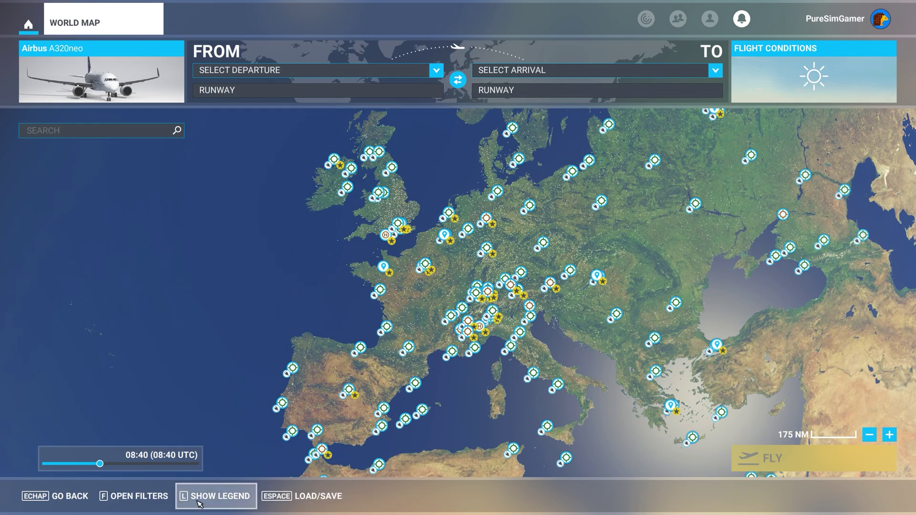
pyautogui.click(308, 498)
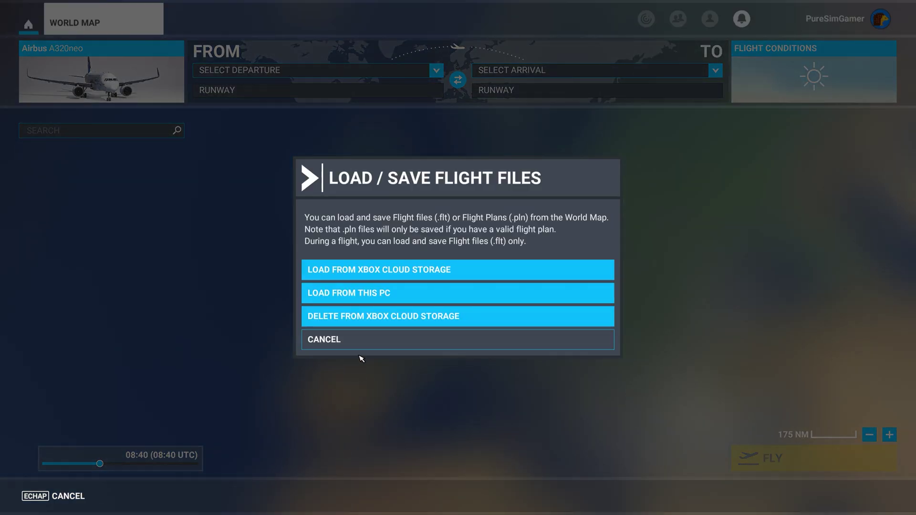
pyautogui.click(368, 295)
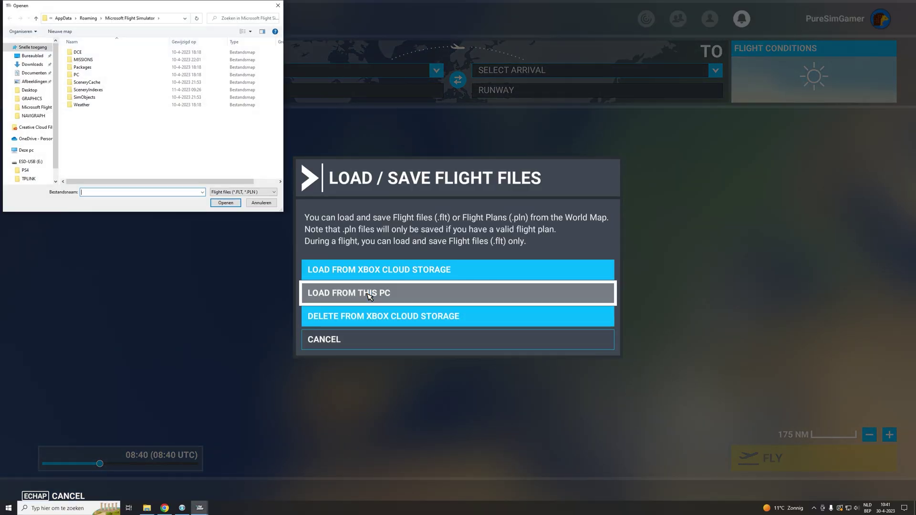
pyautogui.click(25, 150)
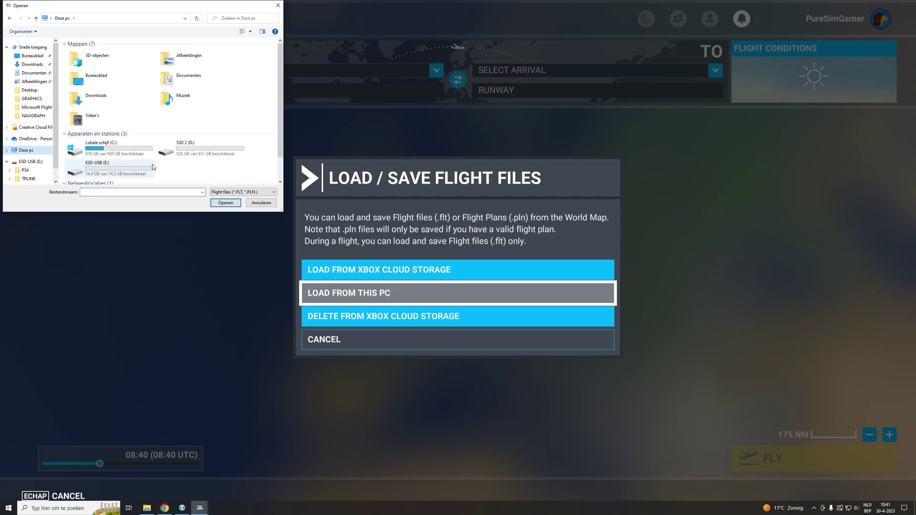
pyautogui.doubleClick(186, 156)
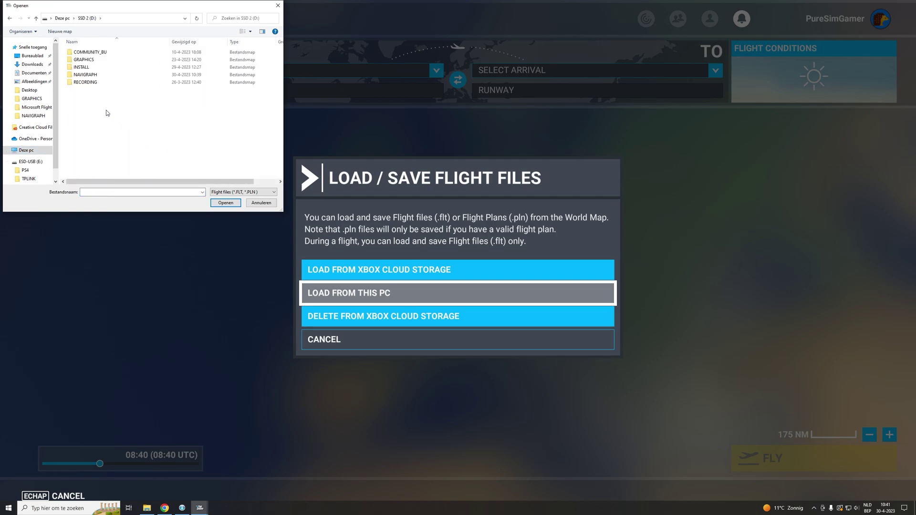
pyautogui.doubleClick(85, 75)
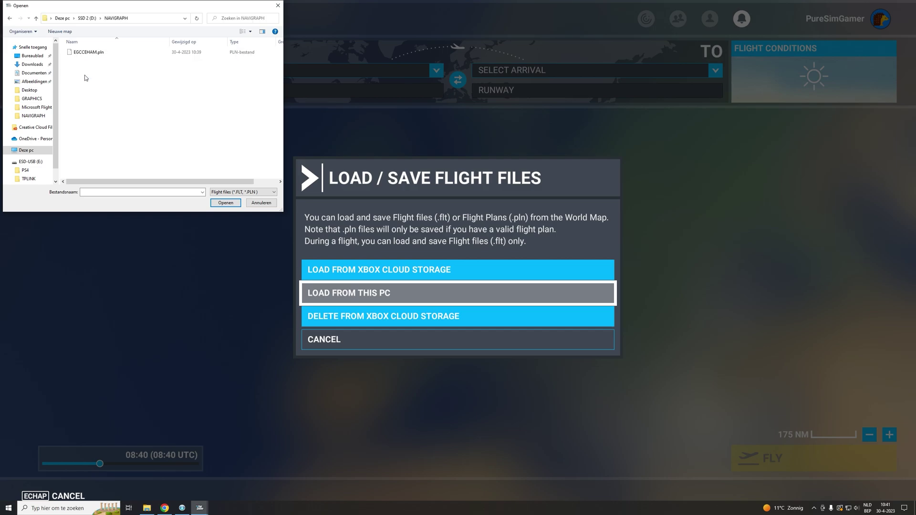
pyautogui.click(85, 54)
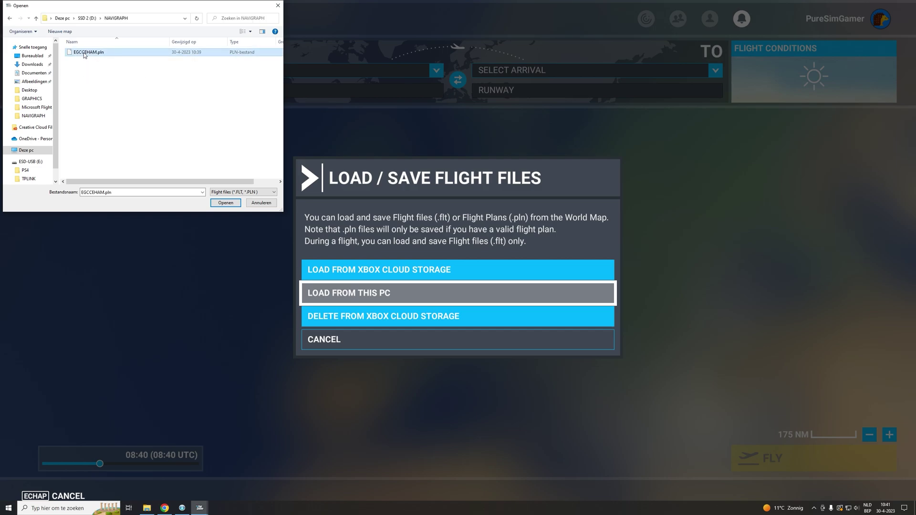
pyautogui.click(231, 204)
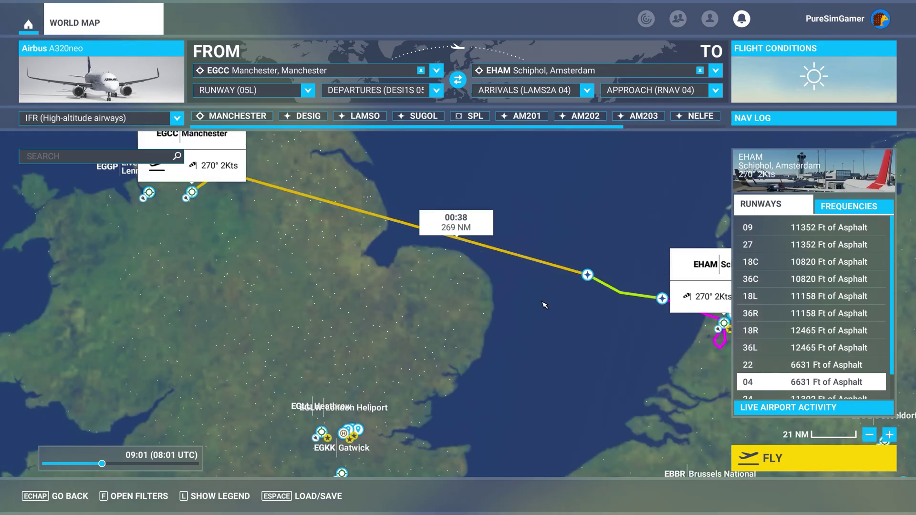
# Step: Examine the loaded EGCC to EHAM route on the world map, and the runways and parking spots at Manchester
pyautogui.scroll(-2, 461, 310)
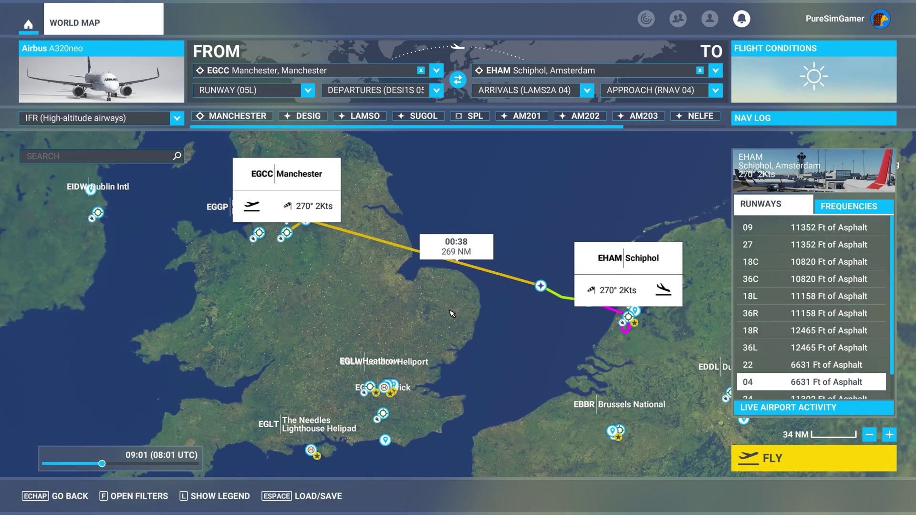
pyautogui.scroll(-1, 452, 313)
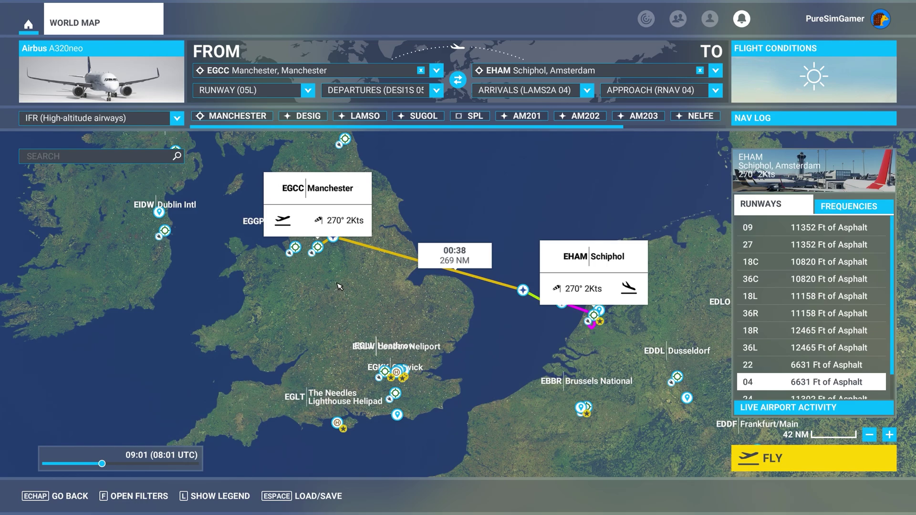
pyautogui.moveTo(340, 278); pyautogui.dragTo(433, 313)
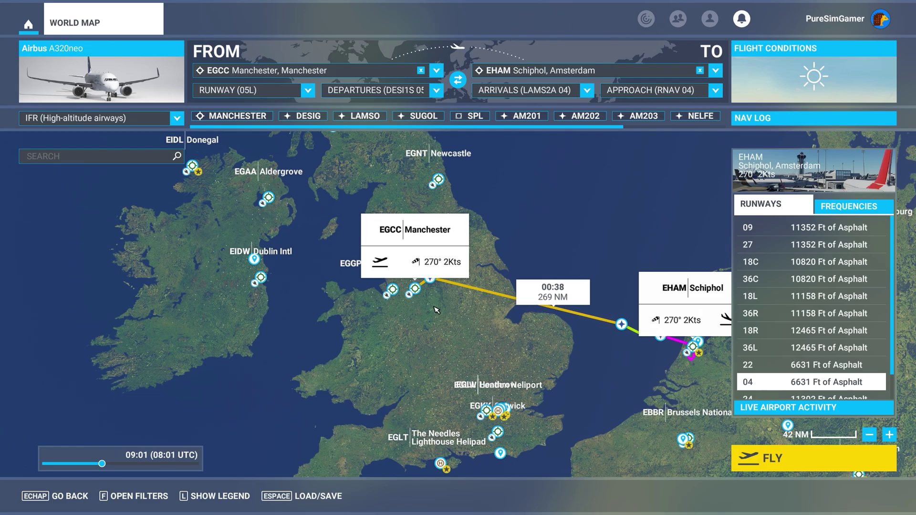
pyautogui.scroll(5, 436, 310)
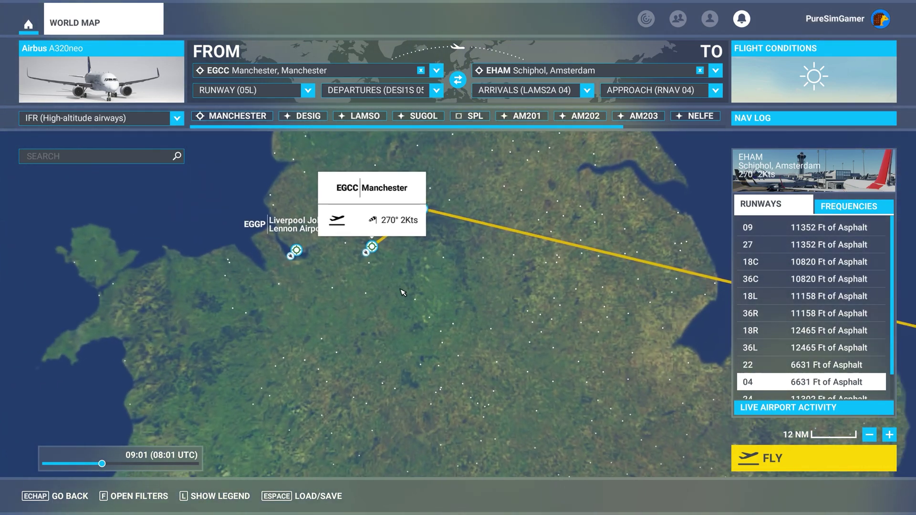
pyautogui.moveTo(403, 293); pyautogui.dragTo(444, 315)
pyautogui.scroll(2, 474, 325)
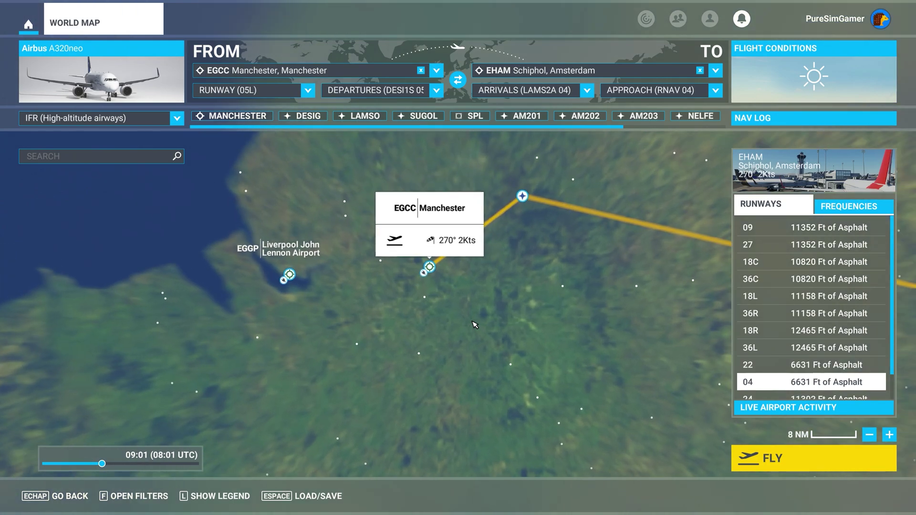
pyautogui.scroll(4, 475, 324)
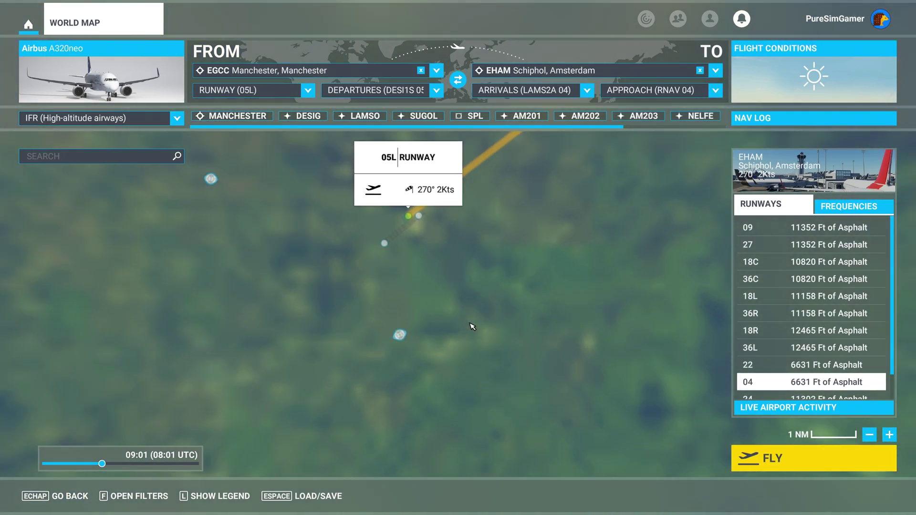
pyautogui.scroll(3, 472, 326)
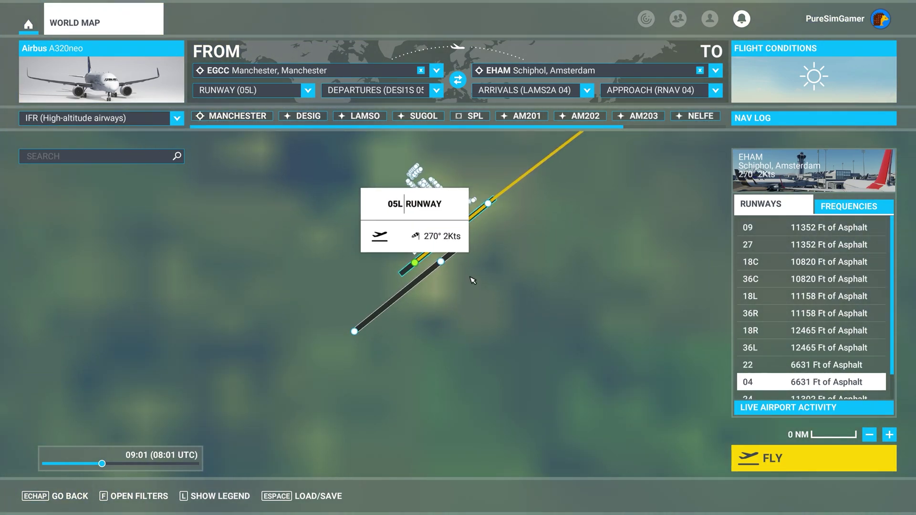
pyautogui.scroll(3, 472, 280)
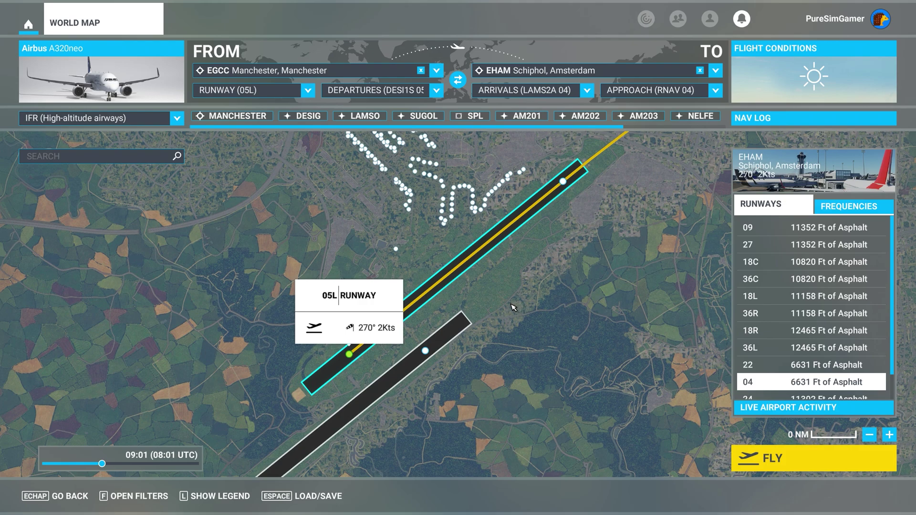
pyautogui.scroll(-1, 378, 250)
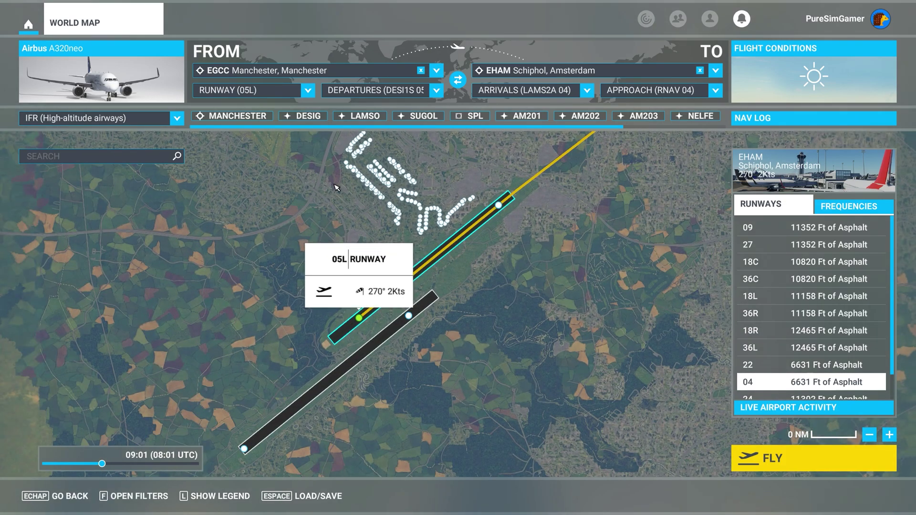
# Step: Set the Manchester departure position to the Parking 5 Ramp GA Large spot instead of runway 05L
pyautogui.click(310, 94)
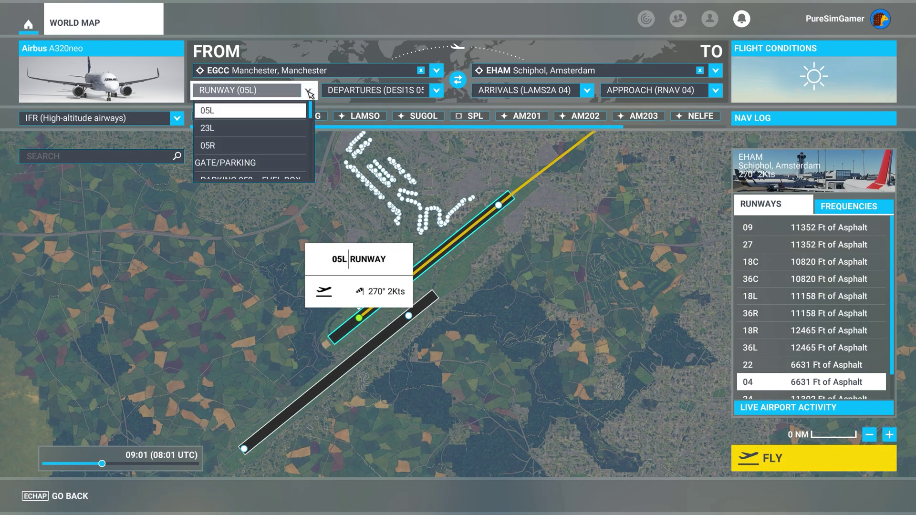
pyautogui.scroll(-2, 289, 146)
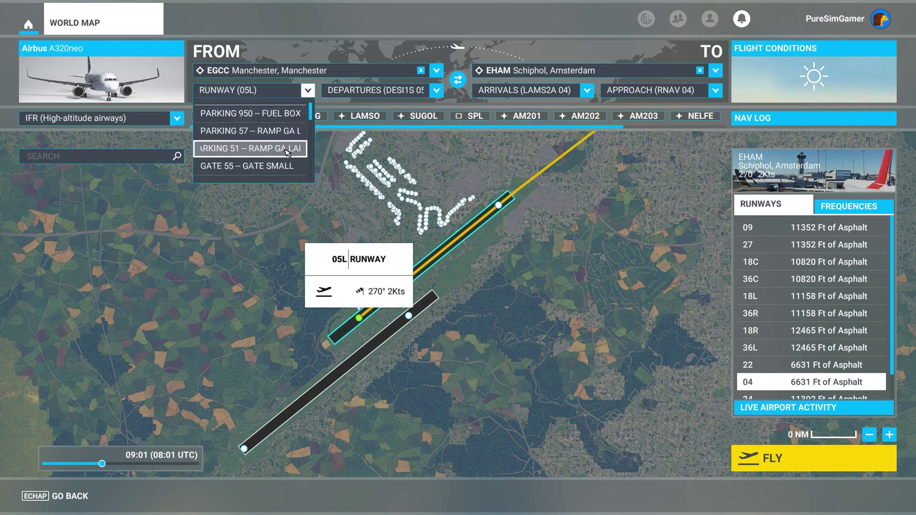
pyautogui.scroll(-3, 289, 152)
pyautogui.scroll(-5, 286, 152)
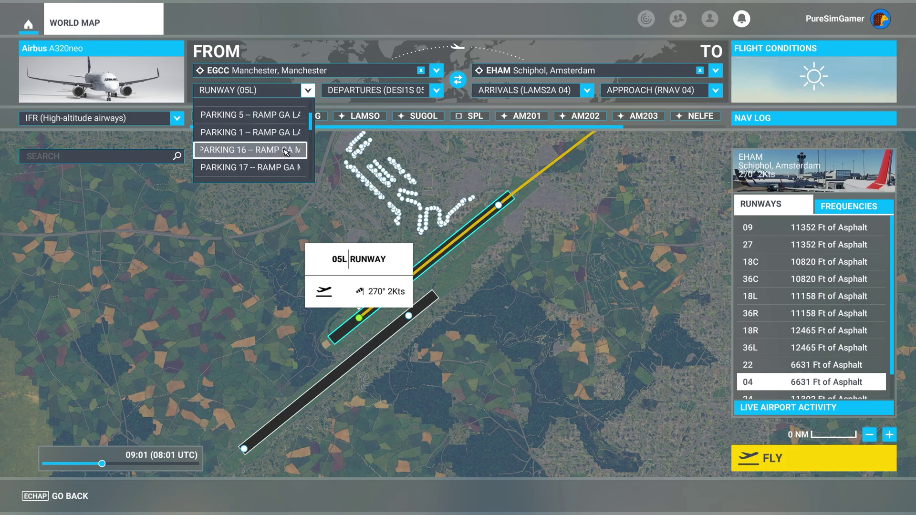
pyautogui.scroll(-1, 286, 151)
pyautogui.scroll(1, 286, 152)
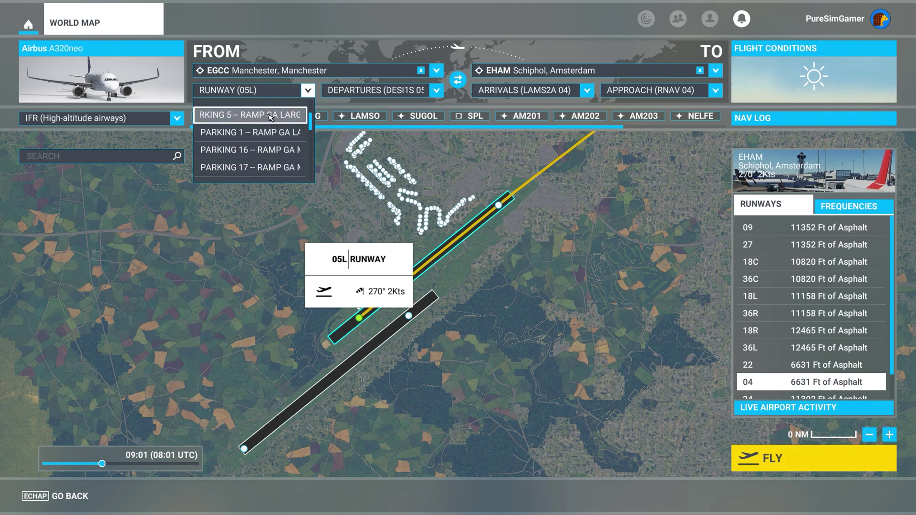
pyautogui.click(270, 118)
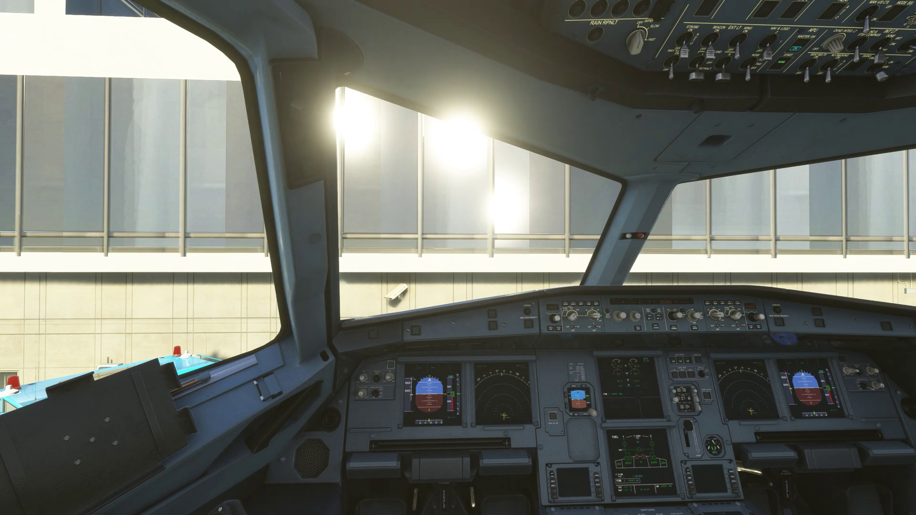
# Step: Look at the parked Airbus from outside, return to the cockpit and inspect the flight plan data on the captain's MCDU
pyautogui.press('End')
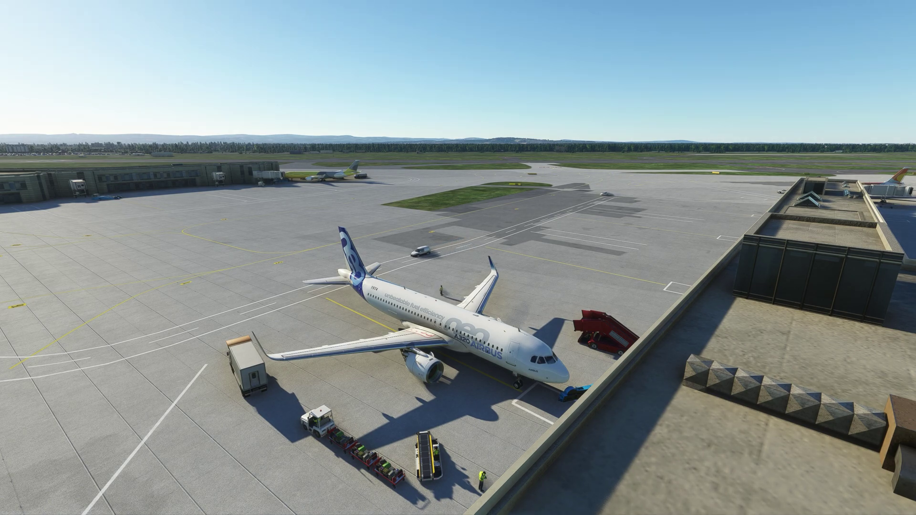
pyautogui.press('End')
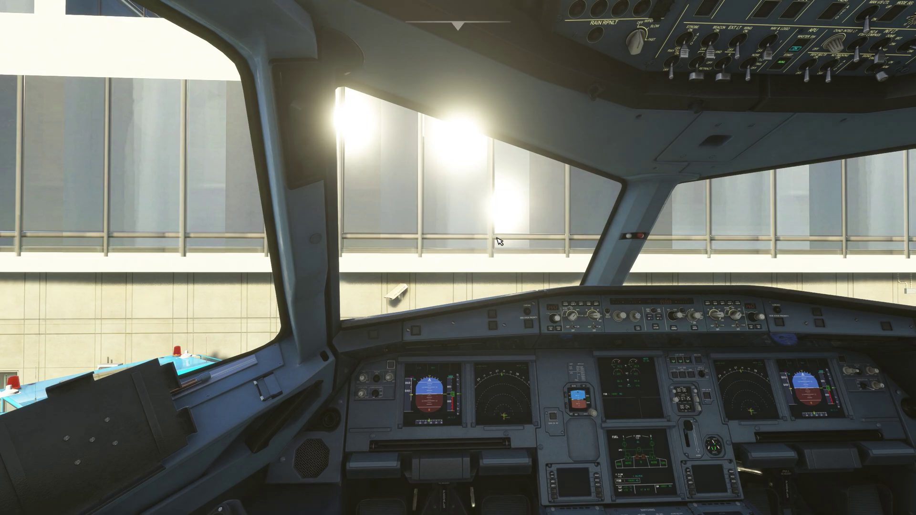
pyautogui.hotkey('ctrl', 'space')
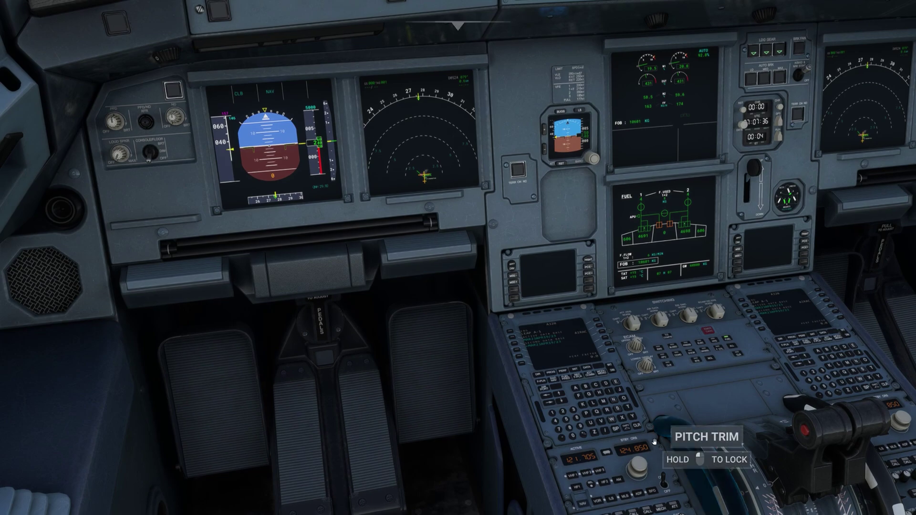
pyautogui.click(543, 382)
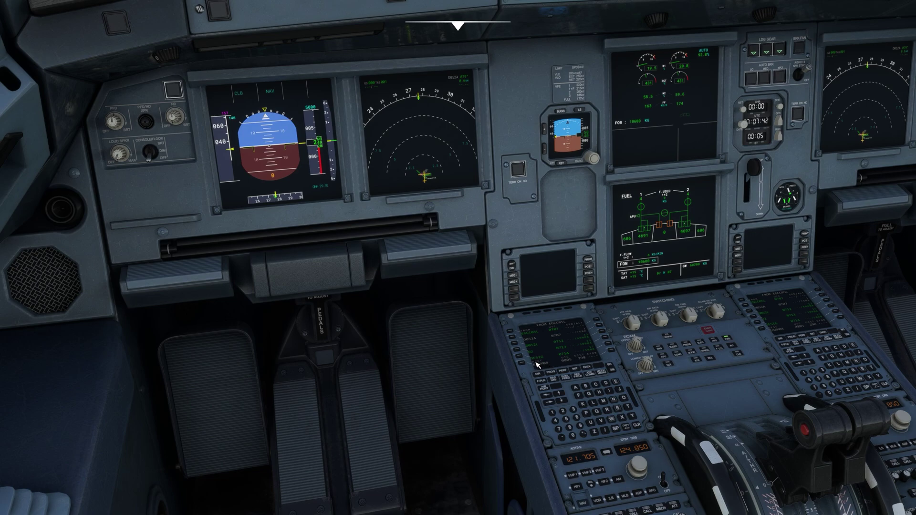
pyautogui.click(559, 394)
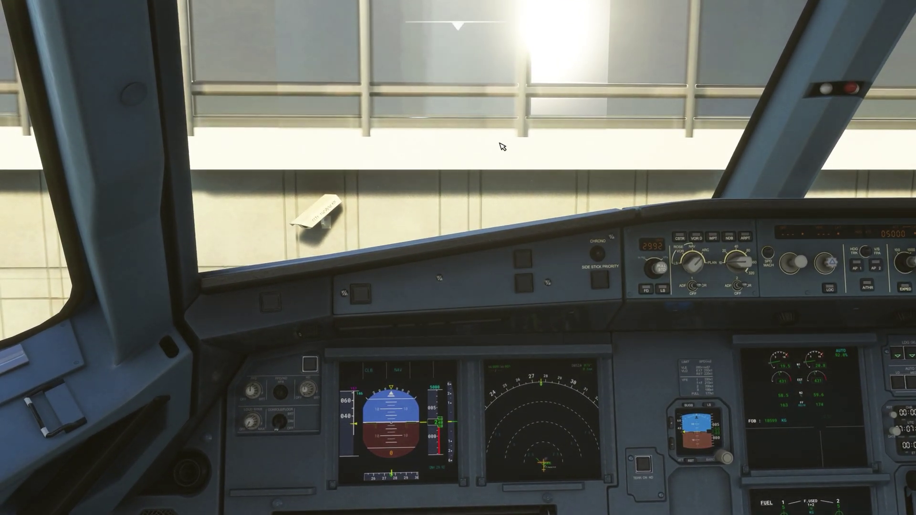
# Step: Load the detected simulator flight plan into the in-sim Navigraph Charts panel and show the EGCC to EHAM route enlarged with its details hidden
pyautogui.moveTo(458, 26)
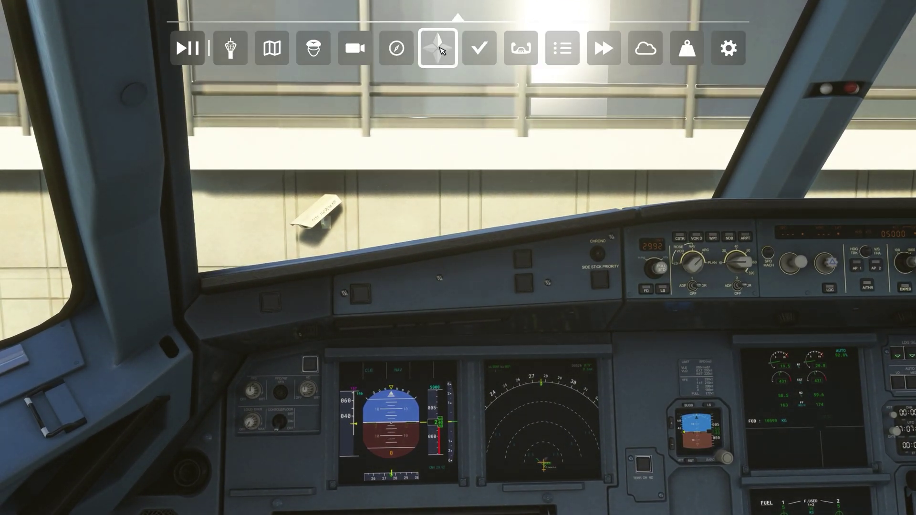
pyautogui.click(443, 54)
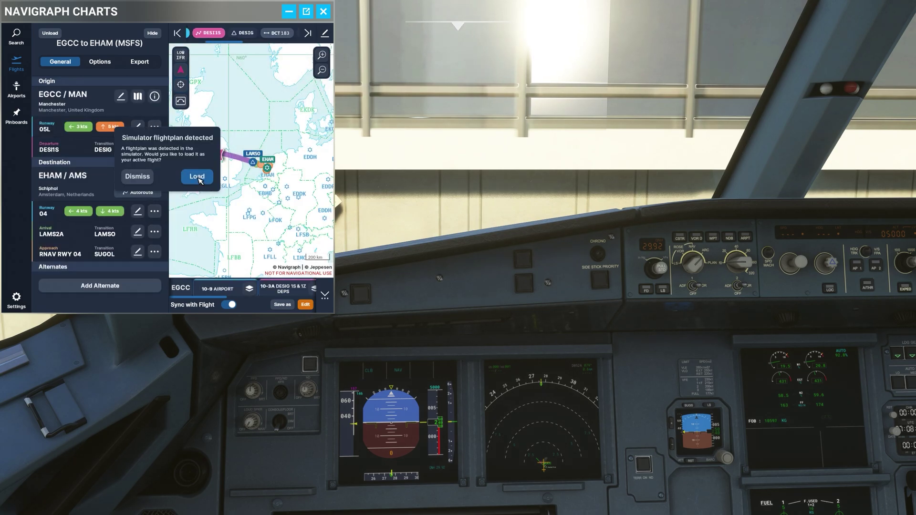
pyautogui.click(197, 178)
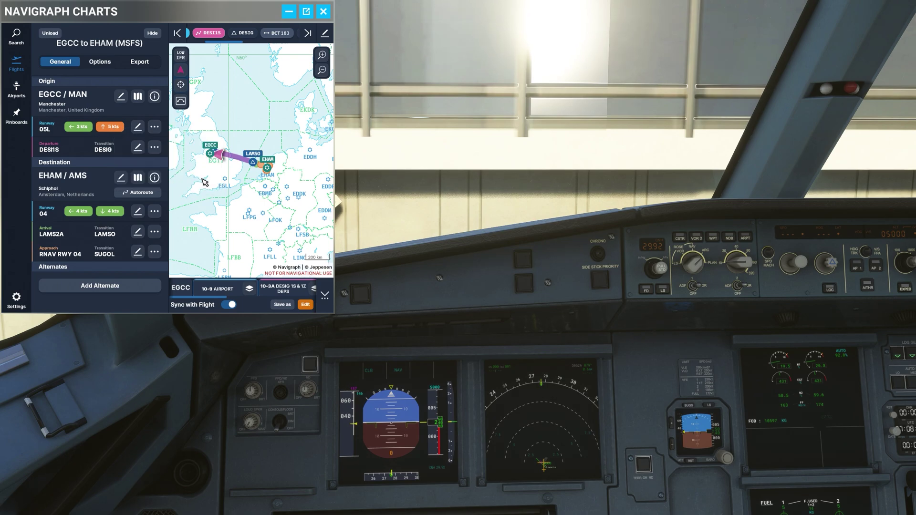
pyautogui.click(152, 34)
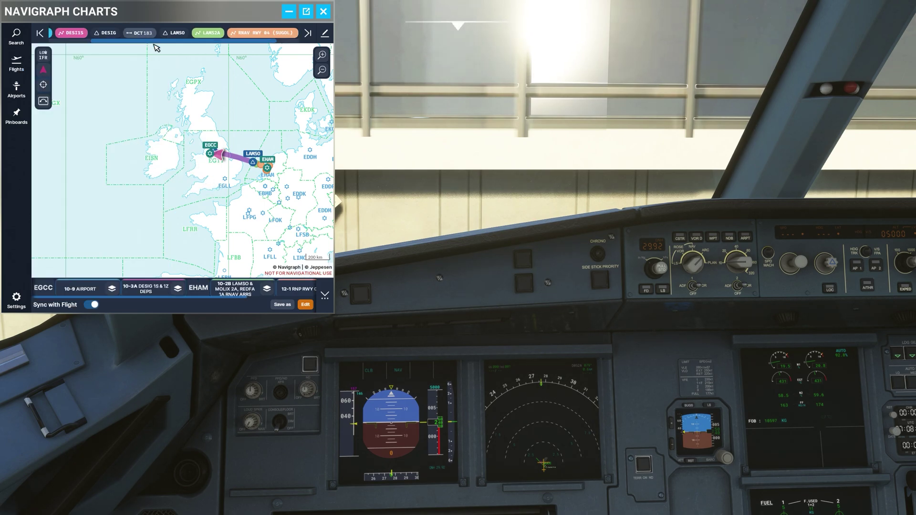
pyautogui.scroll(2, 174, 188)
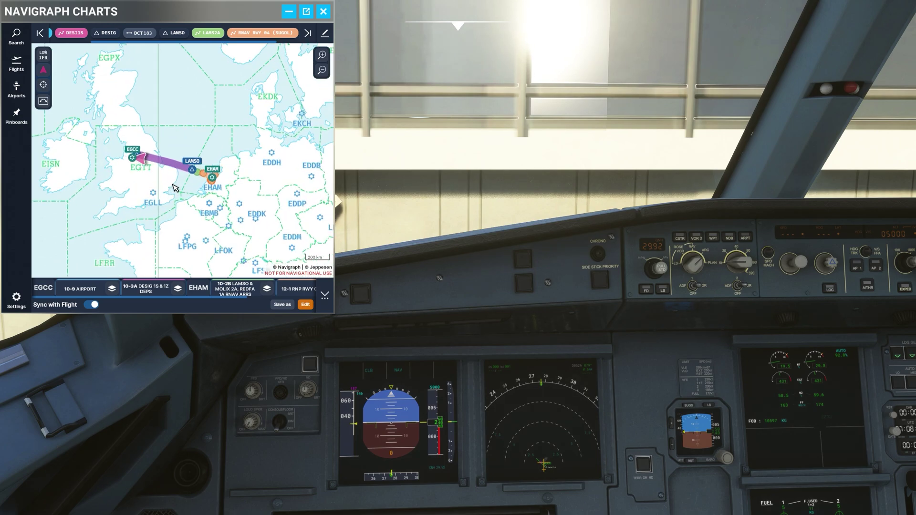
pyautogui.scroll(2, 178, 186)
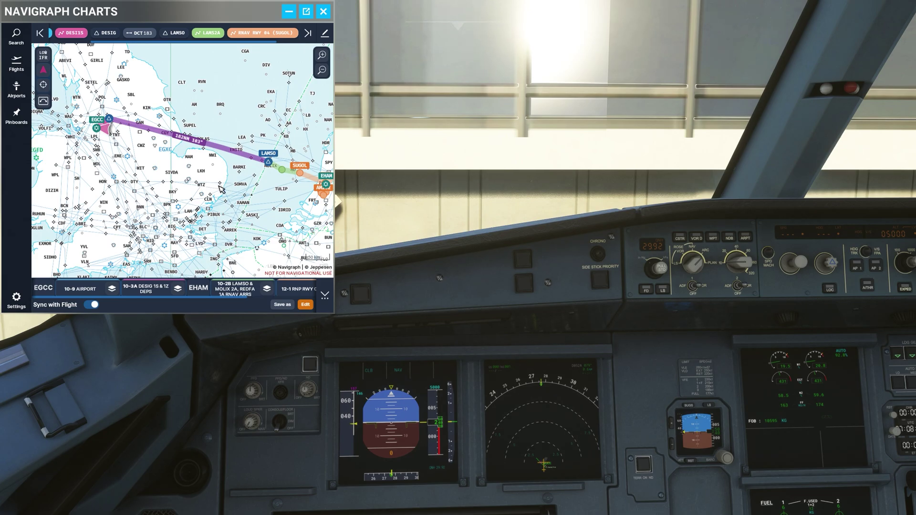
# Step: Check the VATSIM pilot client's message log and controller list over the cockpit view, and return to the simulator
pyautogui.hotkey('ctrl', 'space')
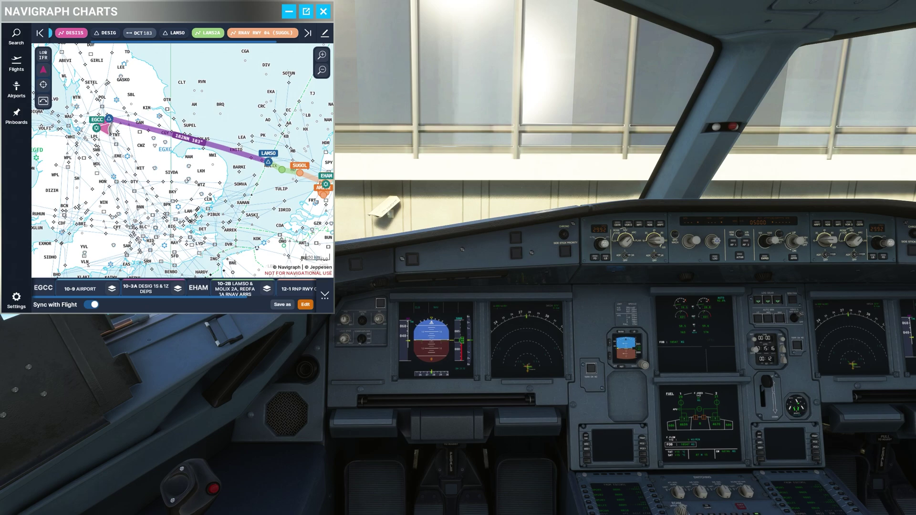
pyautogui.hotkey('alt', 'Tab')
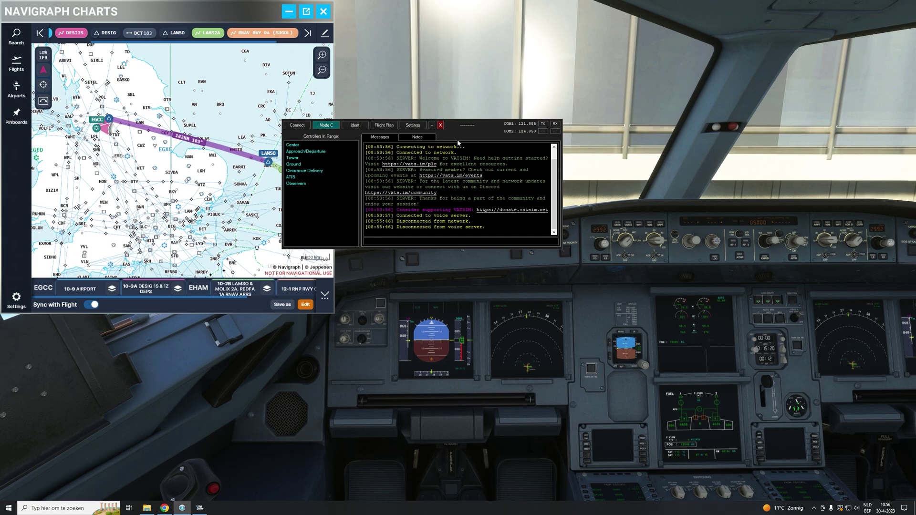
pyautogui.click(462, 100)
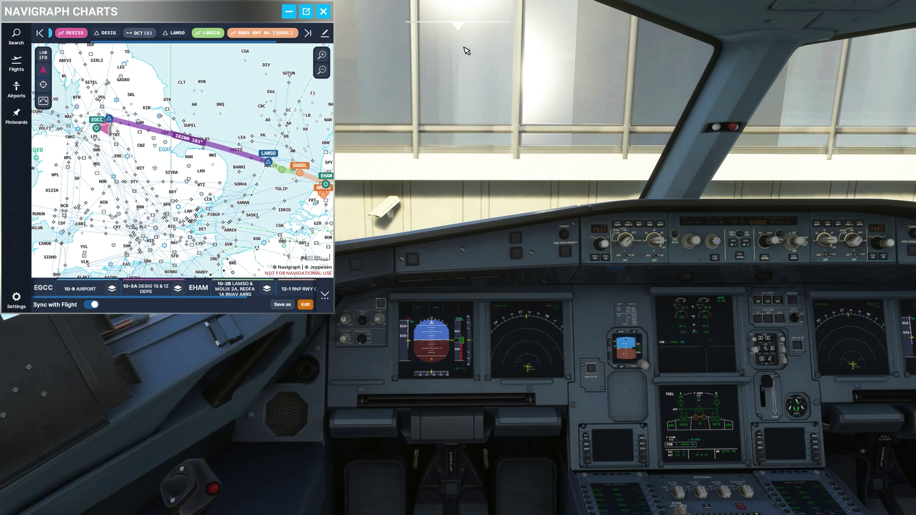
# Step: Remove the built-in ATC entry from the simulator's custom toolbar
pyautogui.moveTo(460, 36)
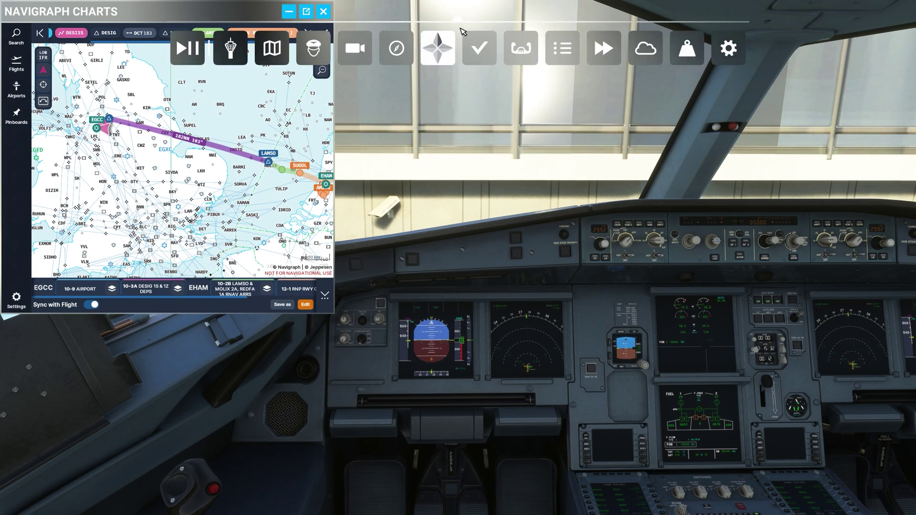
pyautogui.click(738, 54)
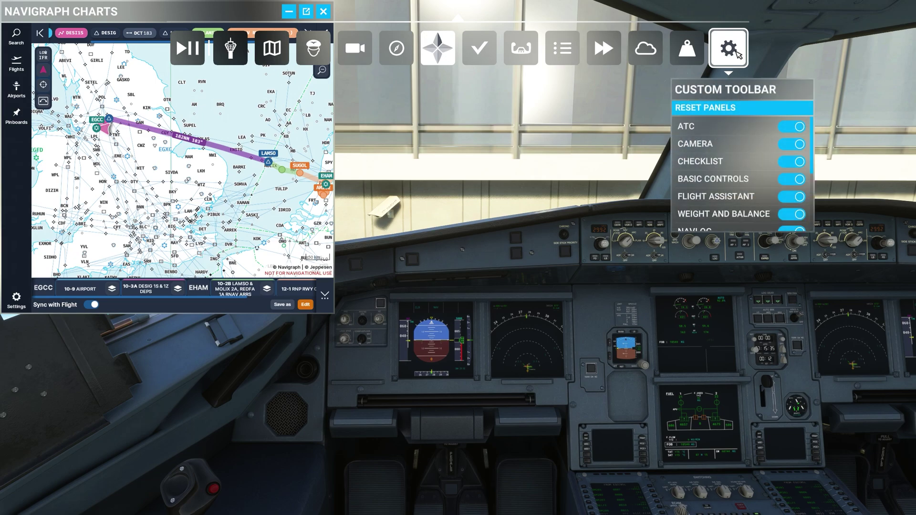
pyautogui.click(790, 127)
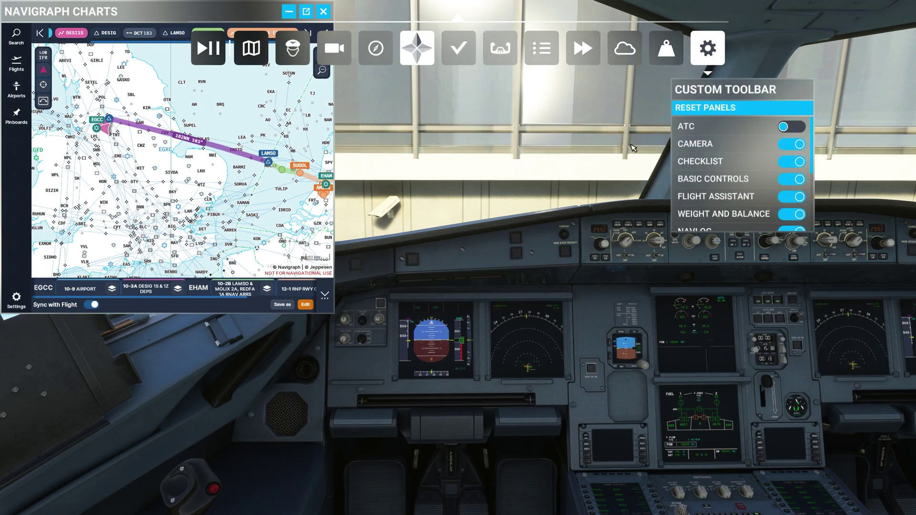
# Step: Turn off AI Radio Communications (ATC) in the Flight Assistant and close it
pyautogui.moveTo(463, 38)
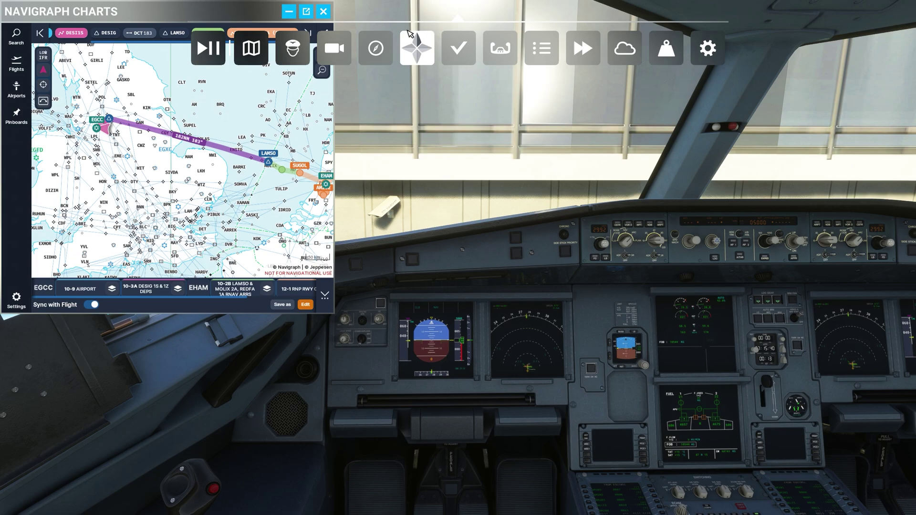
pyautogui.click(288, 52)
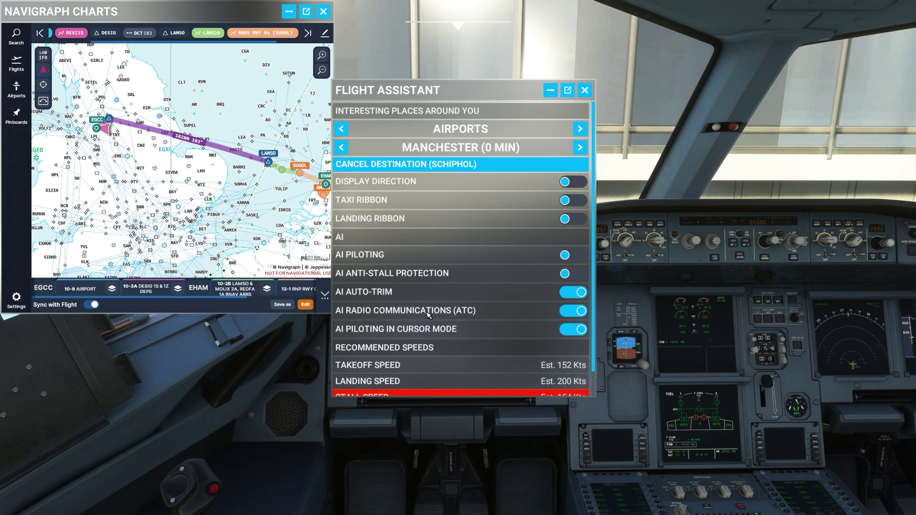
pyautogui.click(575, 310)
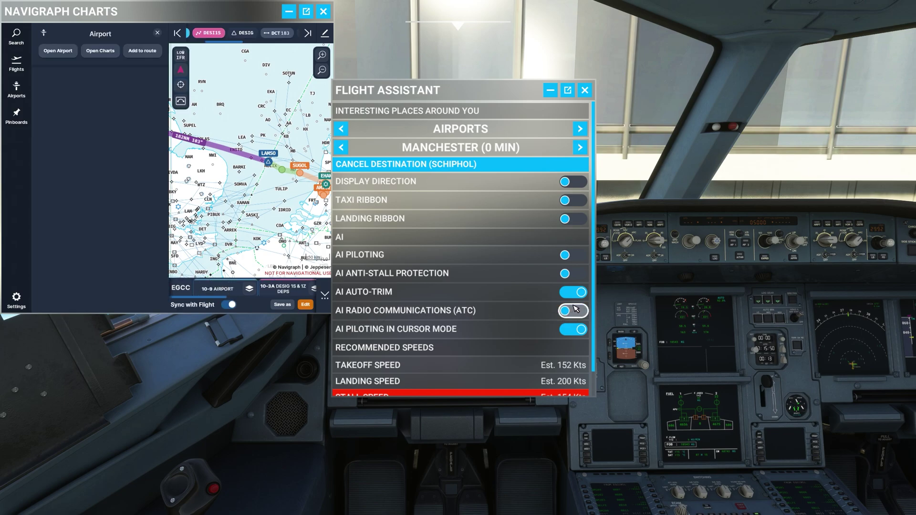
pyautogui.click(585, 91)
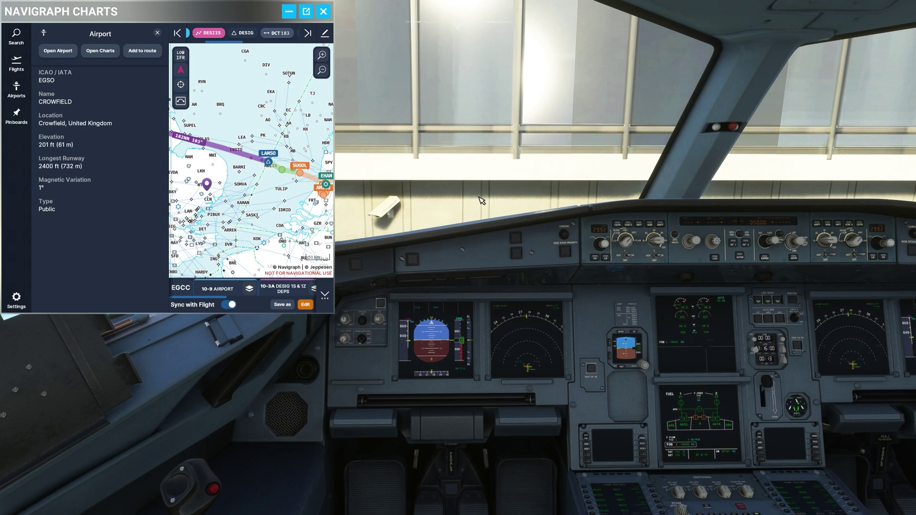
# Step: Look at the aircraft from outside, and review the aviation and multiplayer traffic settings in General Options before resuming the flight
pyautogui.press('End')
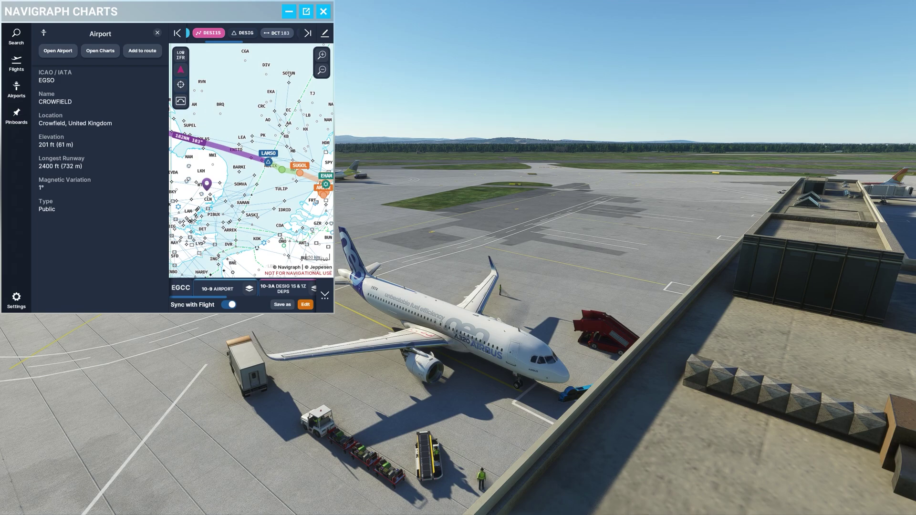
pyautogui.press('End')
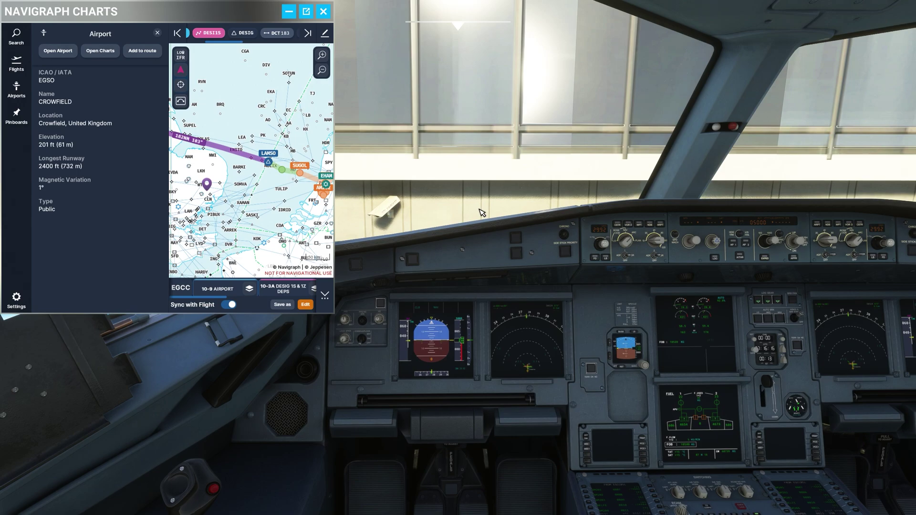
pyautogui.press('Escape')
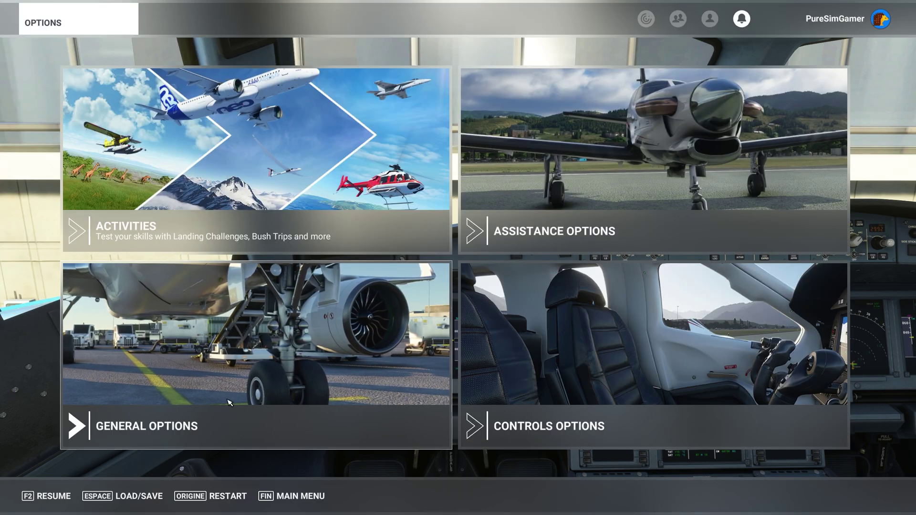
pyautogui.click(229, 403)
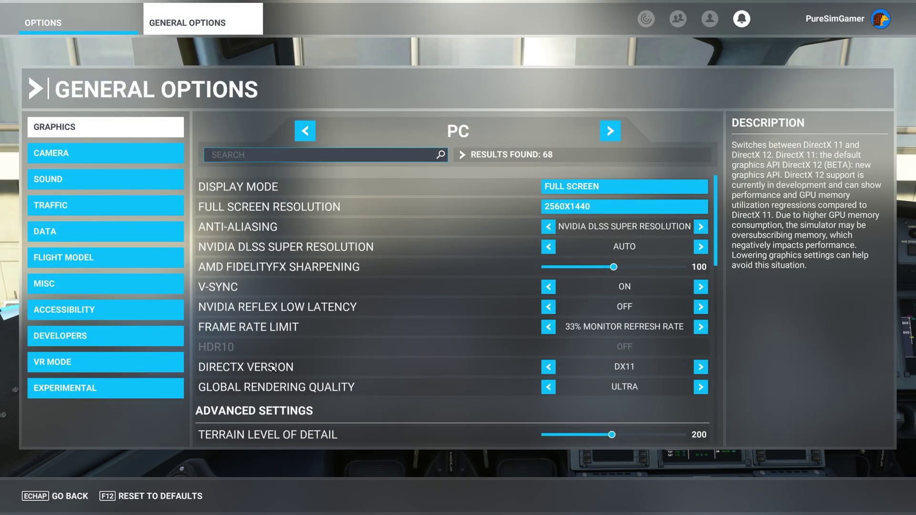
pyautogui.click(53, 205)
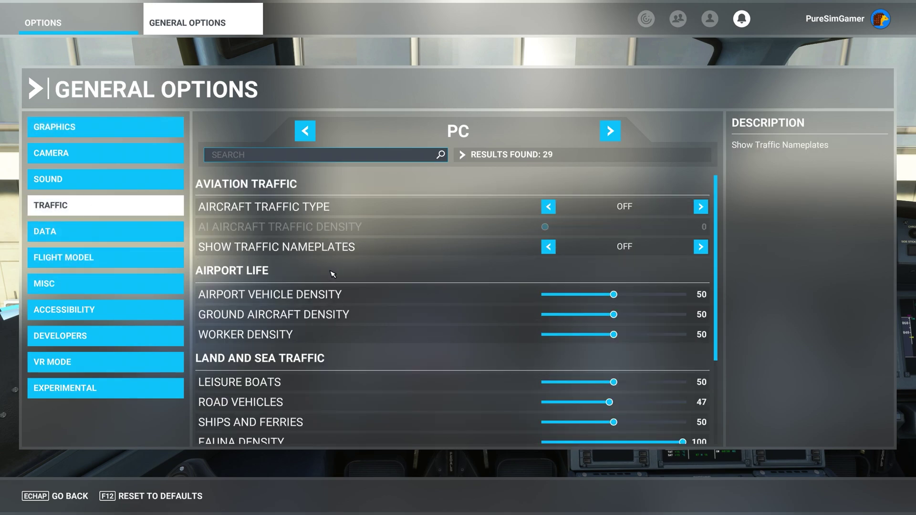
pyautogui.scroll(-3, 491, 311)
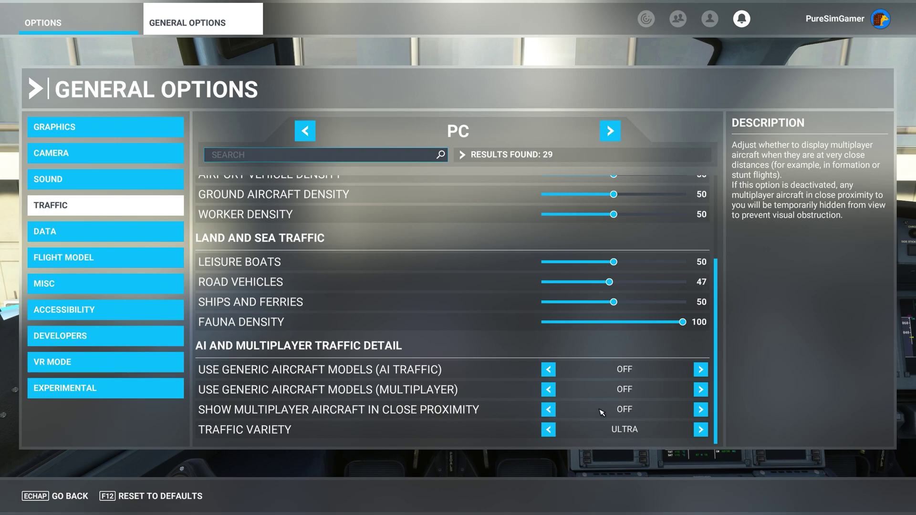
pyautogui.click(68, 499)
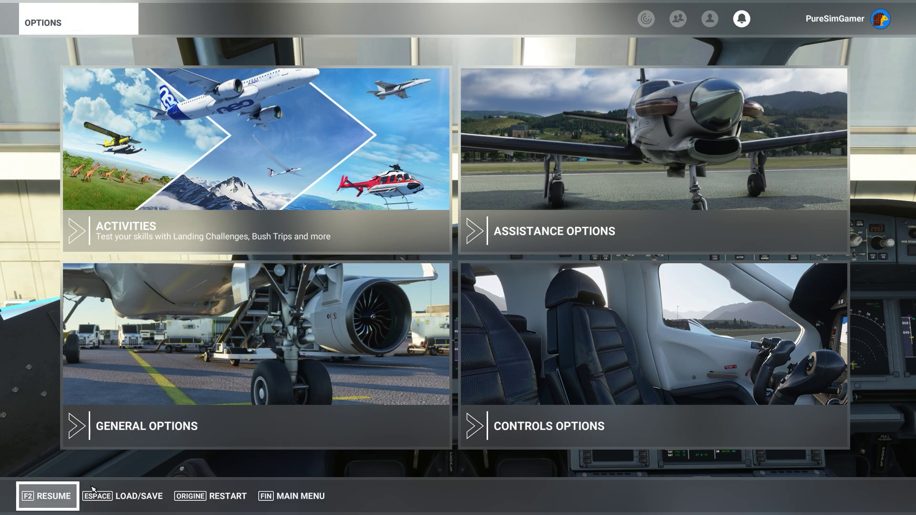
pyautogui.press('Escape')
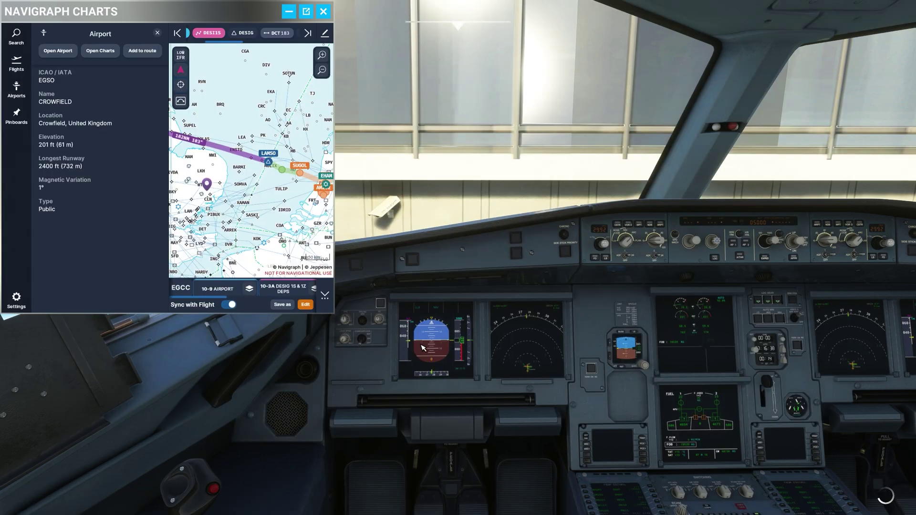
# Step: Switch to the VATSIM pilot client and connect to the network with callsign BEL754 and type code A320
pyautogui.hotkey('alt', 'Tab')
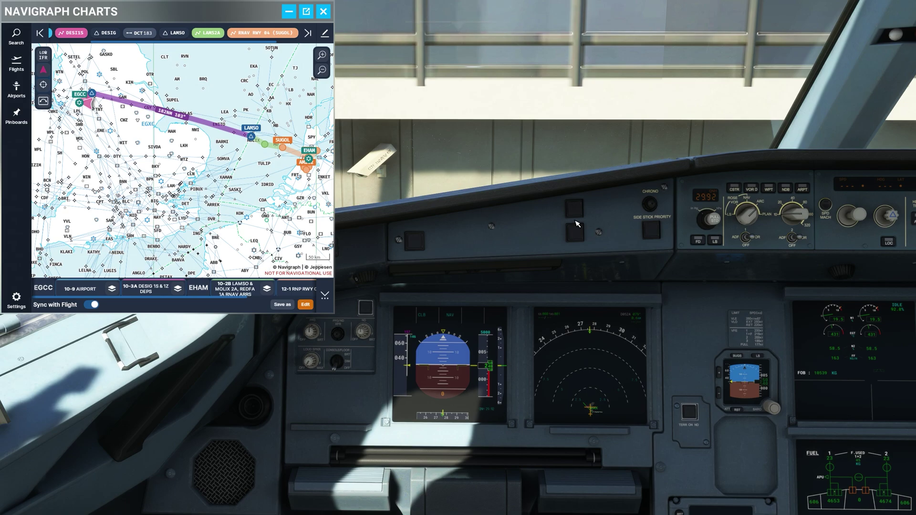
pyautogui.hotkey('alt', 'Tab')
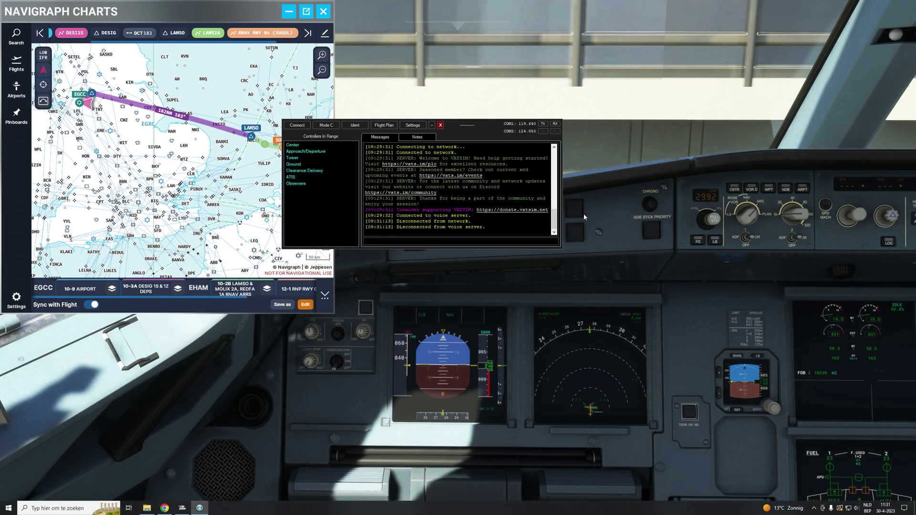
pyautogui.click(298, 126)
pyautogui.moveTo(406, 180); pyautogui.dragTo(363, 177)
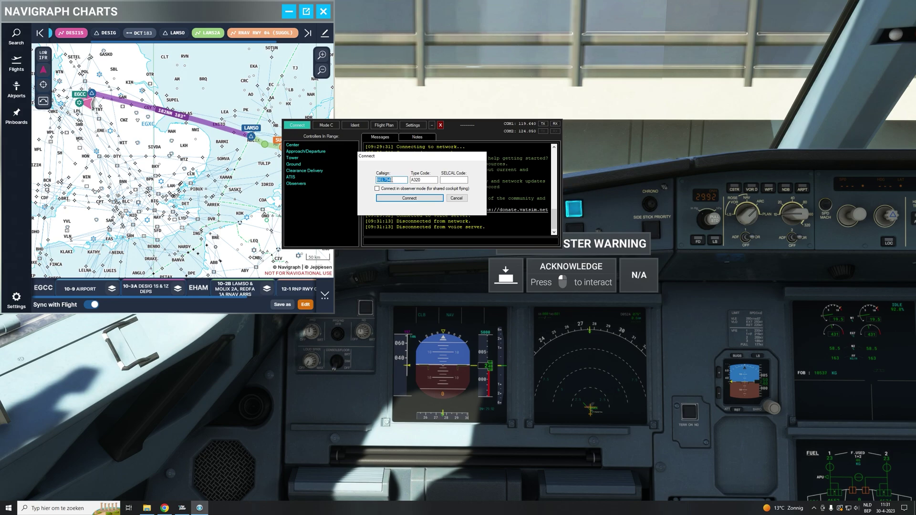
pyautogui.doubleClick(423, 180)
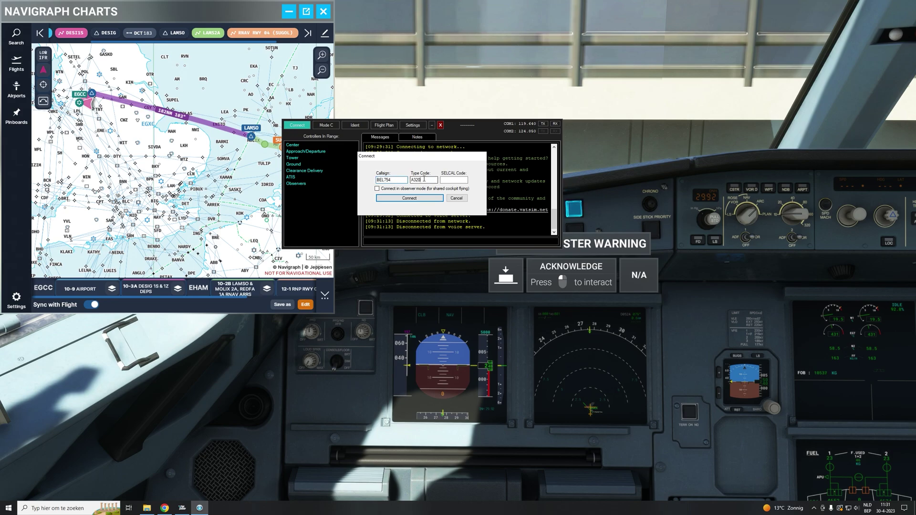
pyautogui.click(409, 199)
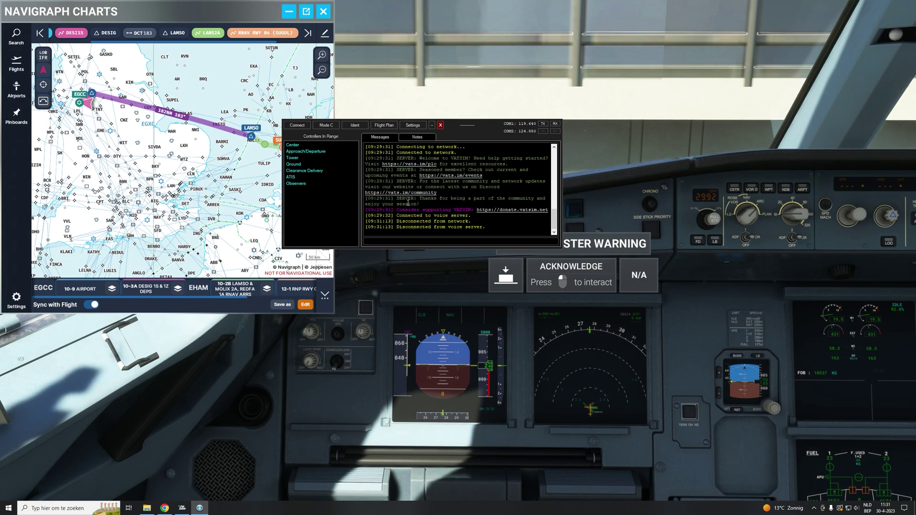
pyautogui.moveTo(397, 227); pyautogui.dragTo(463, 228)
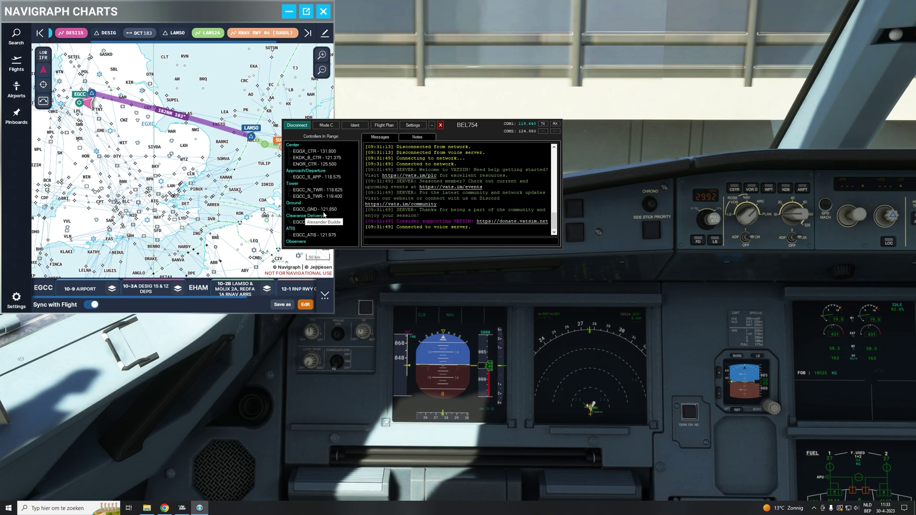
# Step: In the simulator's center pedestal, tune the captain-side radio's standby frequency to 121.850 for EGCC_GND and swap it to active
pyautogui.click(654, 342)
pyautogui.hotkey('alt', '3')
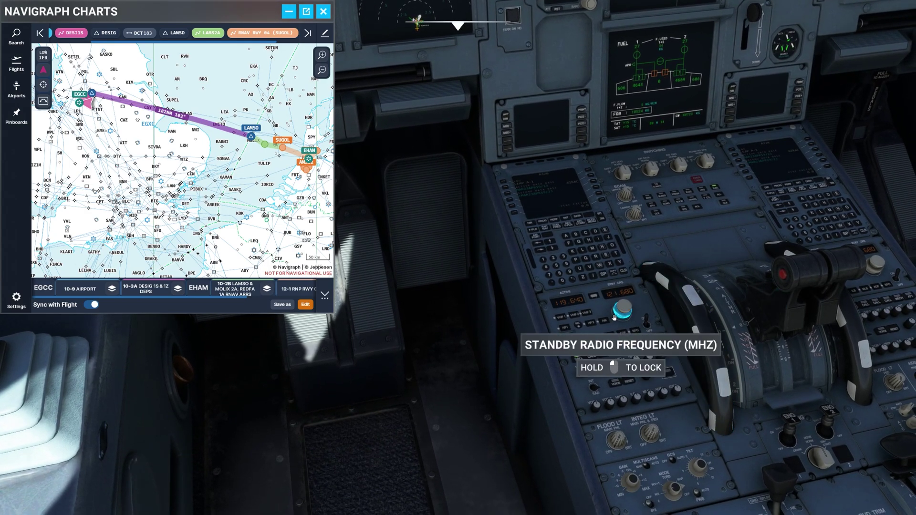
pyautogui.hotkey('alt', 'Tab')
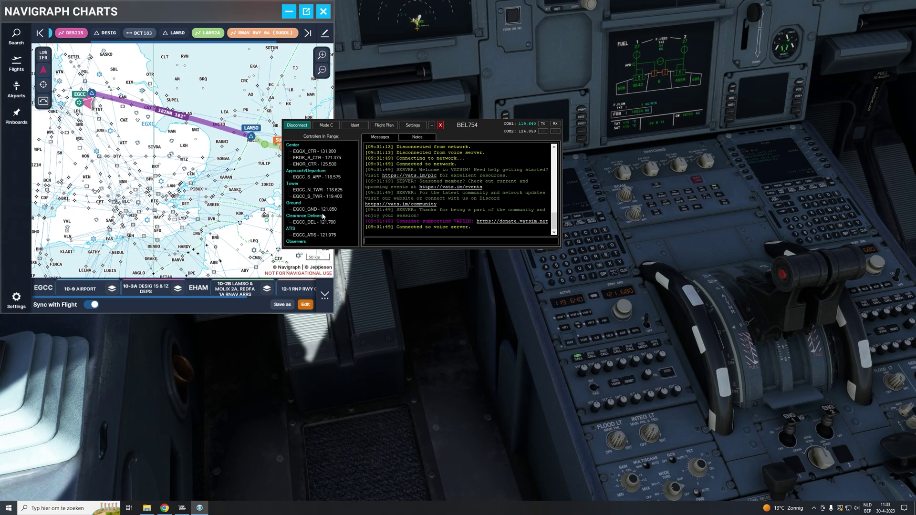
pyautogui.hotkey('alt', 'Tab')
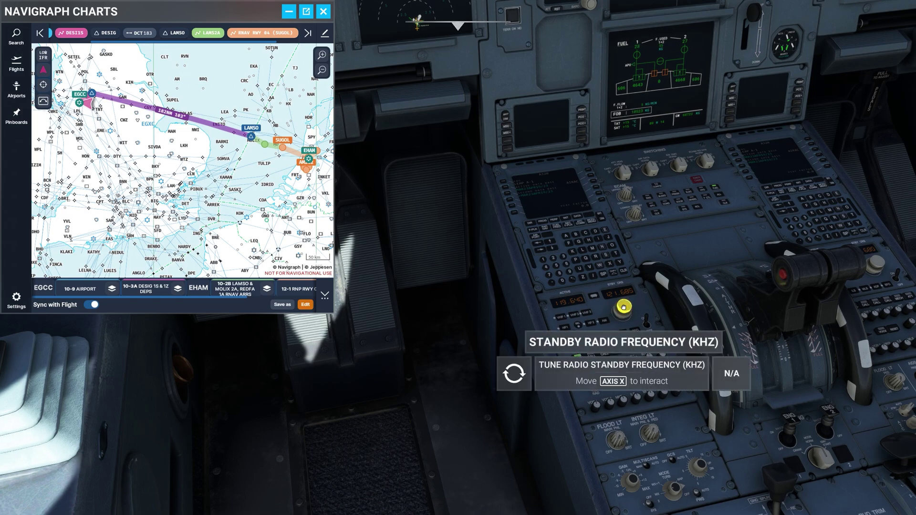
pyautogui.scroll(1, 624, 307)
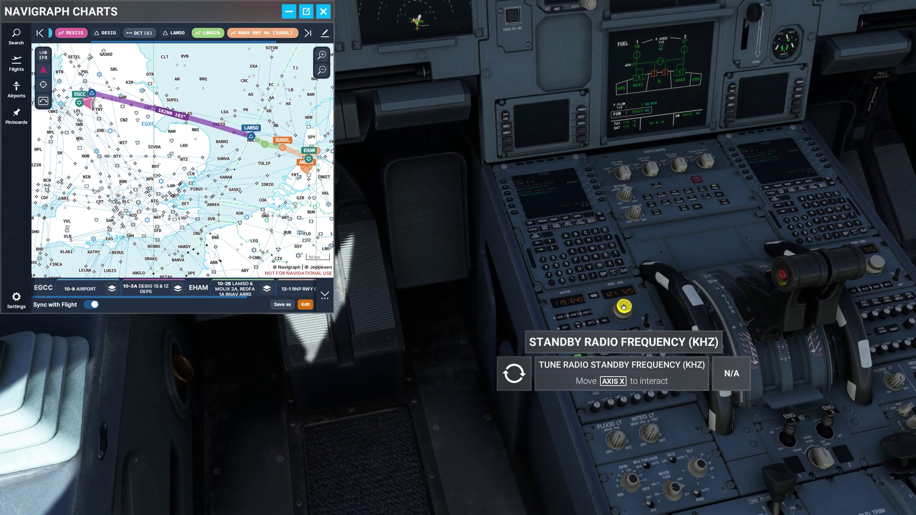
pyautogui.scroll(10, 623, 307)
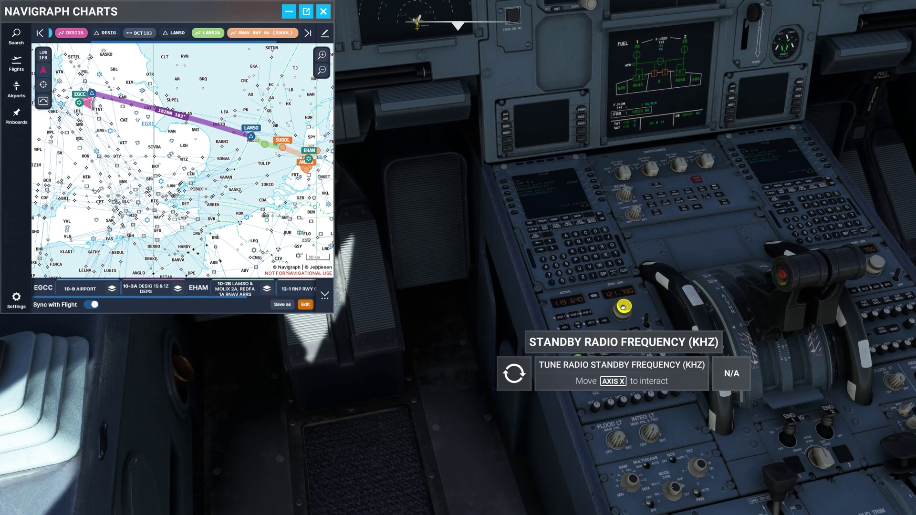
pyautogui.scroll(5, 624, 307)
pyautogui.scroll(1, 623, 307)
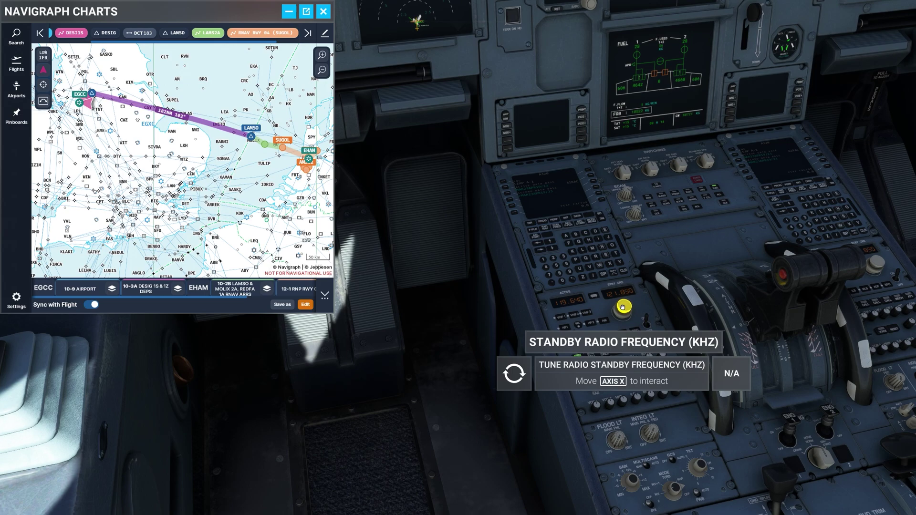
pyautogui.scroll(-1, 624, 307)
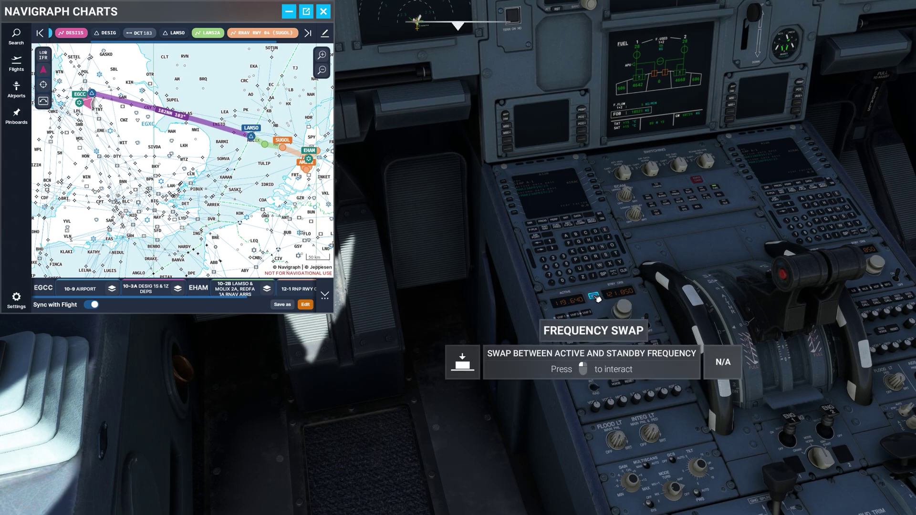
pyautogui.click(597, 298)
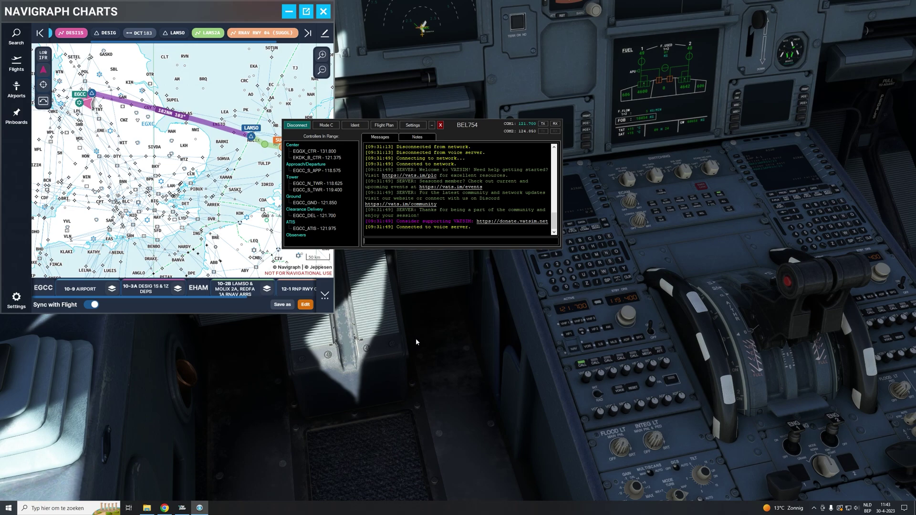
# Step: Transmit by push-to-talk on COM1 at 121.700, the EGCC_DEL frequency, through the VATSIM pilot client
pyautogui.press('ctrl')
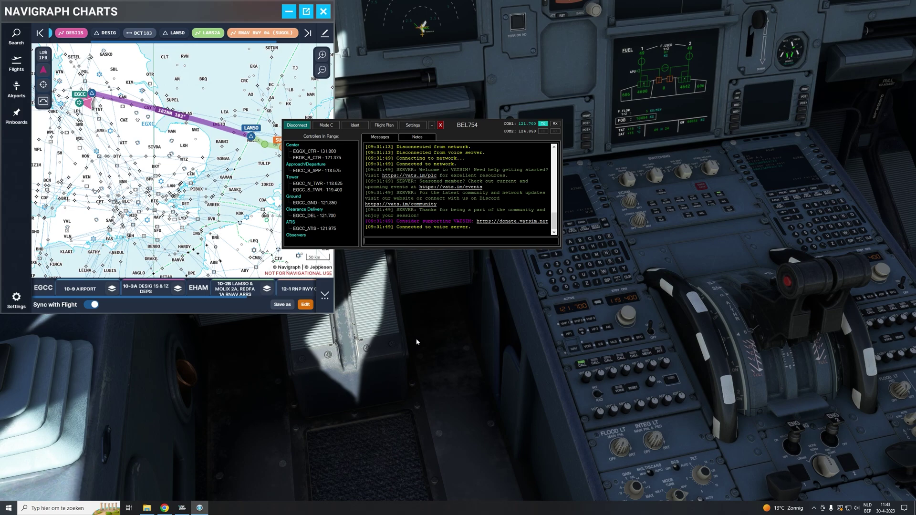